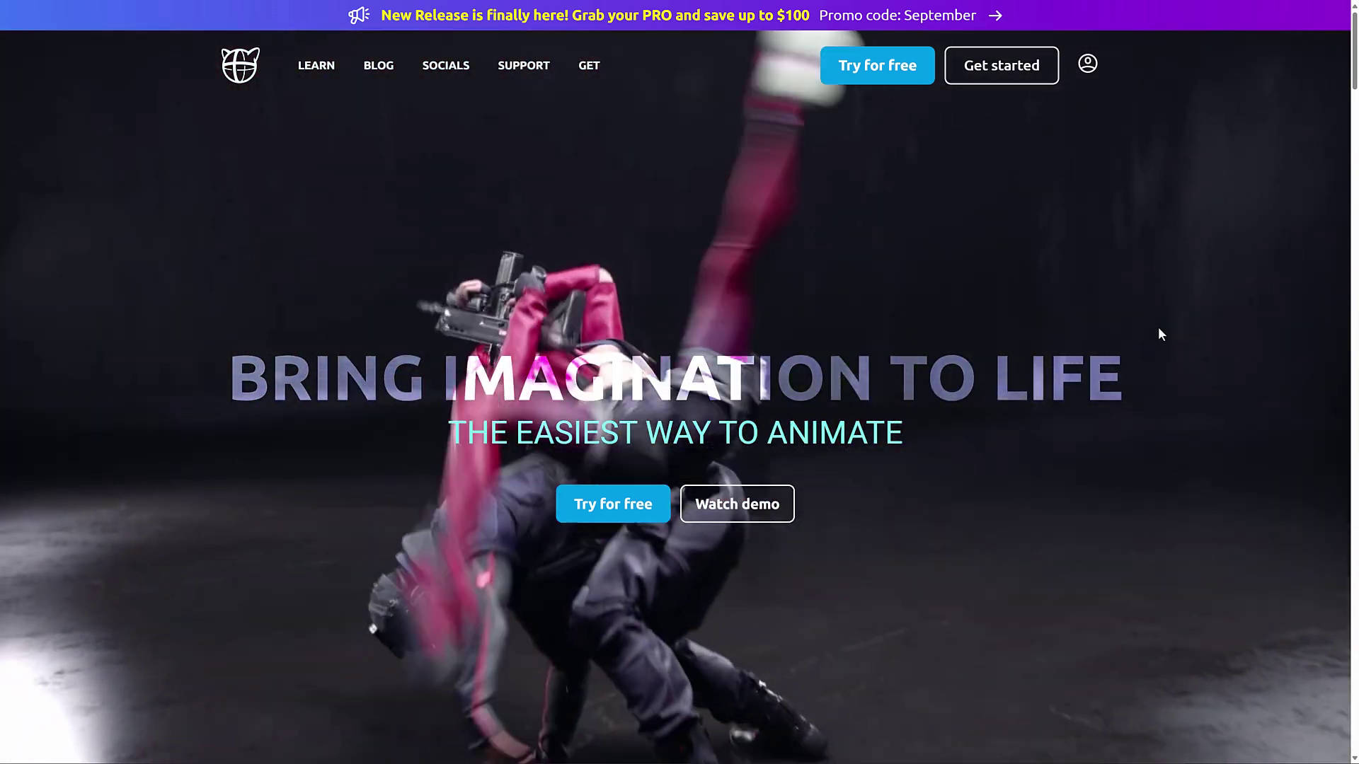
Exit full-screen on cascadeur.com and switch to the Cascadeur application window.
{"action": "key", "text": "F11"}
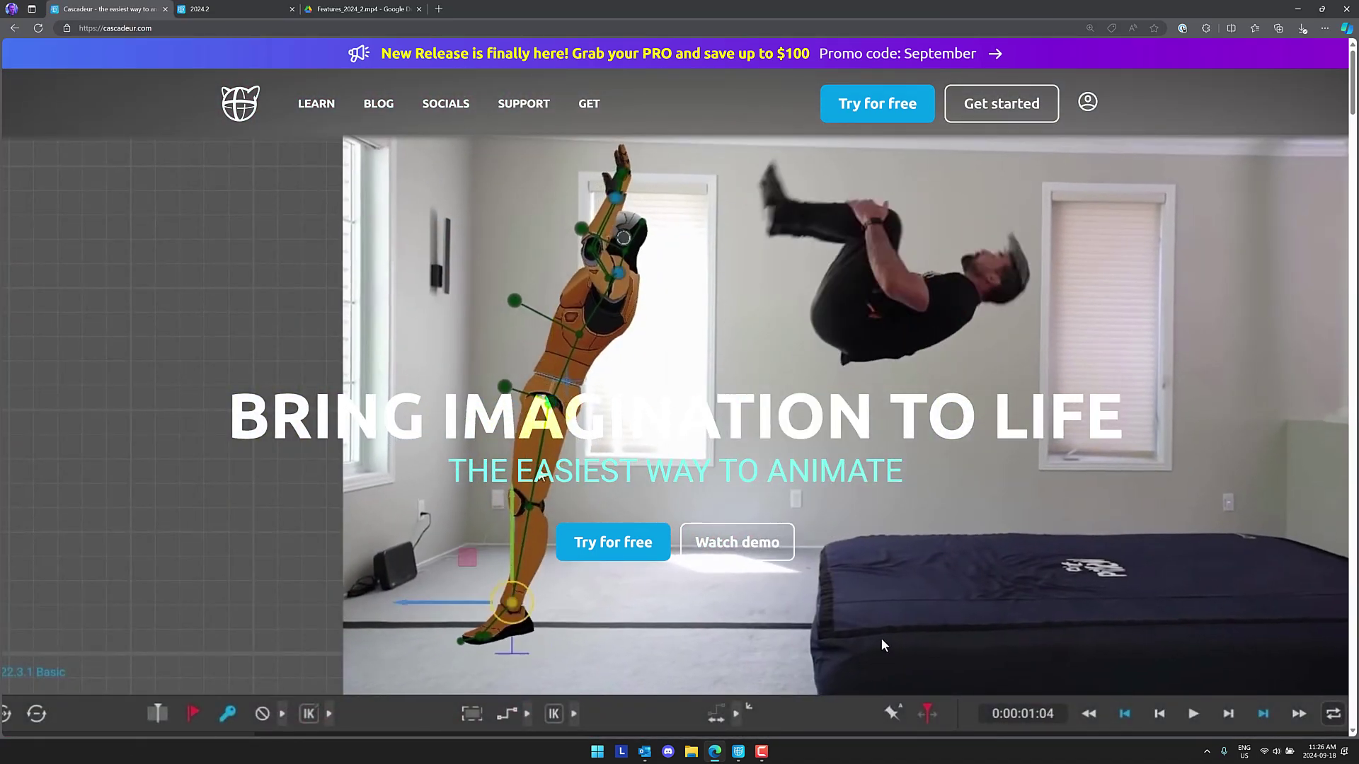
{"action": "mouse_move", "coordinate": [761, 755]}
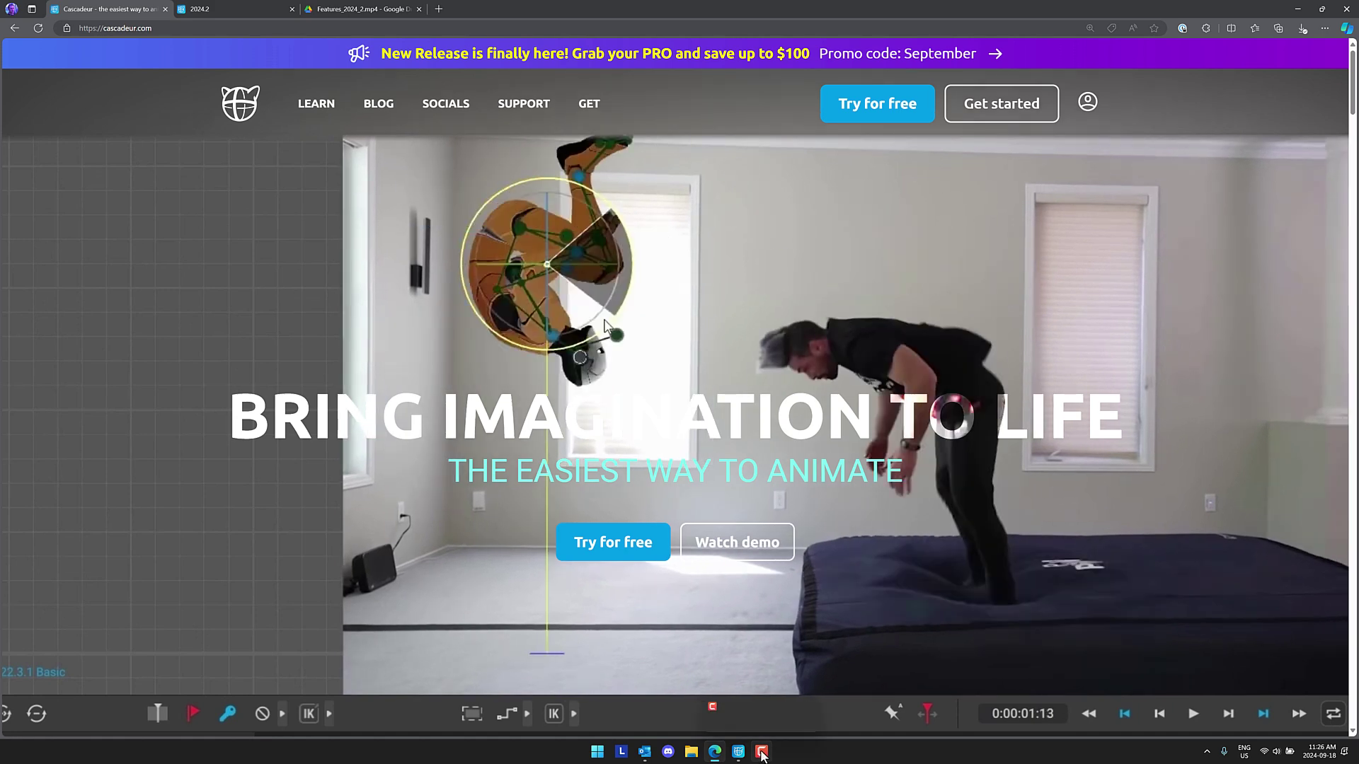
{"action": "left_click", "coordinate": [740, 755]}
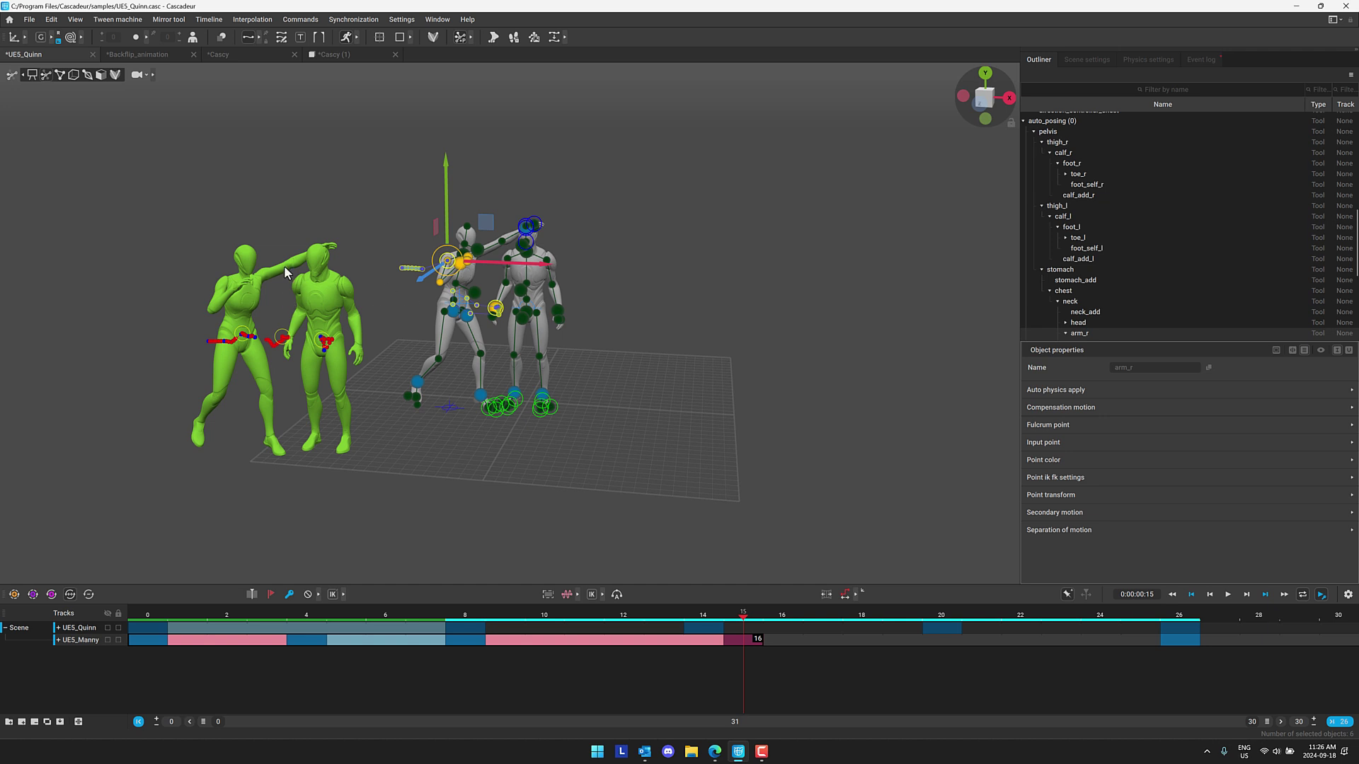
Bring up the Open Scene file browser from the File menu.
{"action": "left_click", "coordinate": [29, 19]}
{"action": "mouse_move", "coordinate": [51, 19]}
{"action": "left_click", "coordinate": [56, 46]}
Load Cascy.casc, preview the rig-shape and joint display modes, then switch to AutoPosing mode.
{"action": "double_click", "coordinate": [128, 112]}
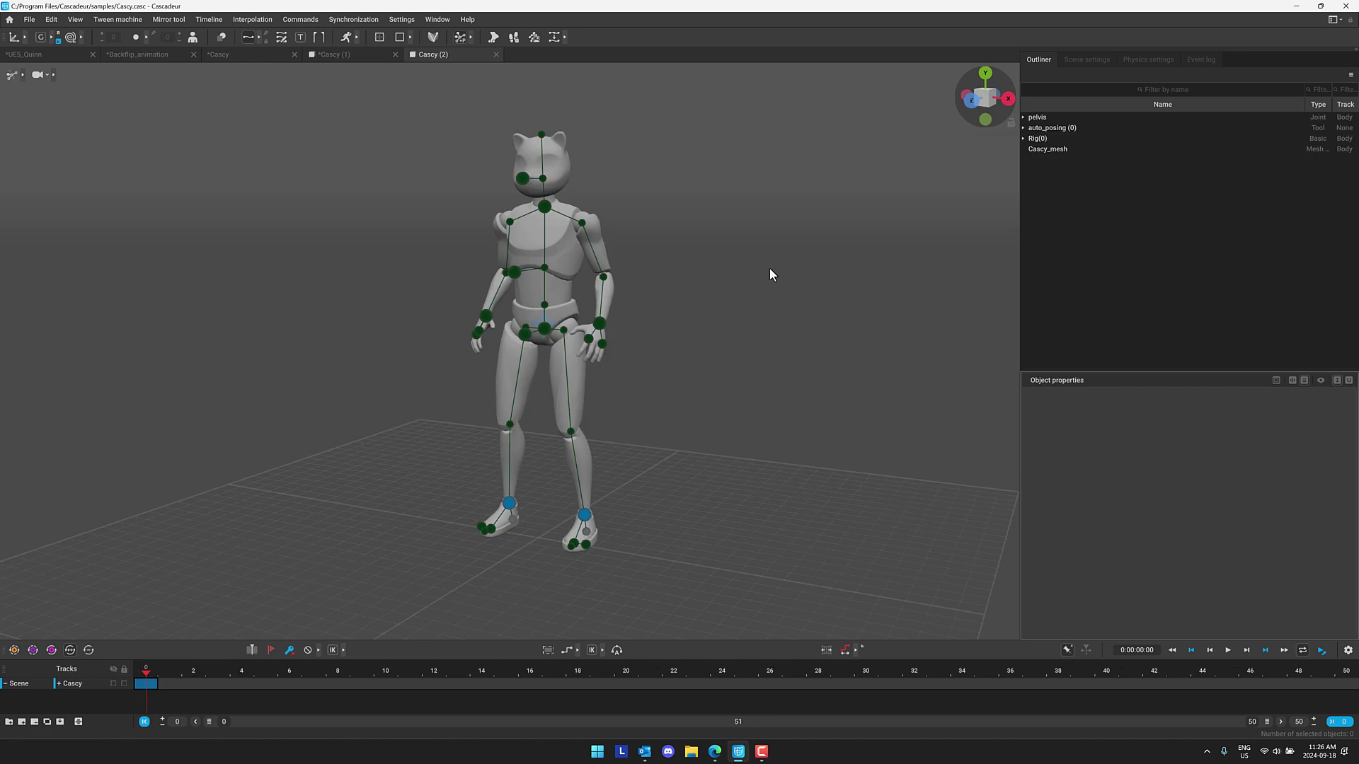
{"action": "left_click", "coordinate": [21, 75]}
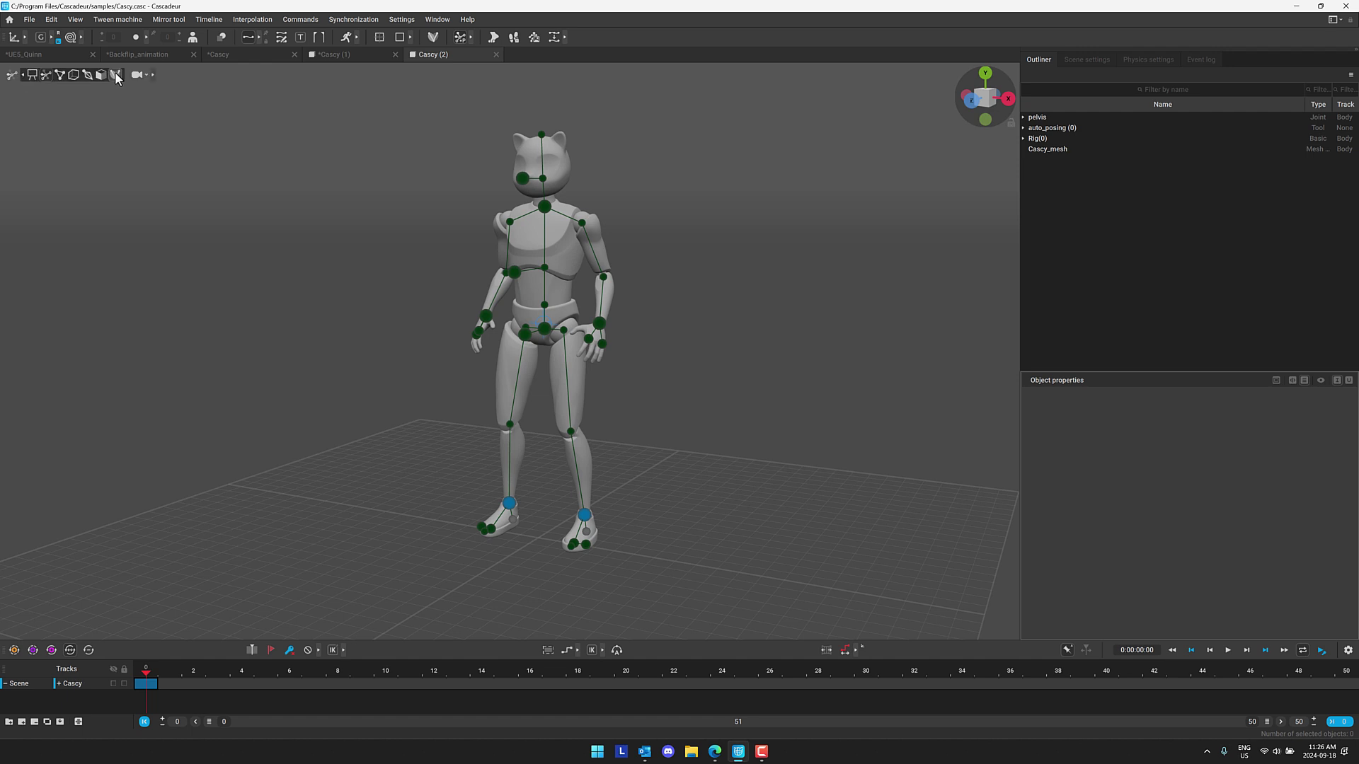
{"action": "left_click", "coordinate": [114, 74]}
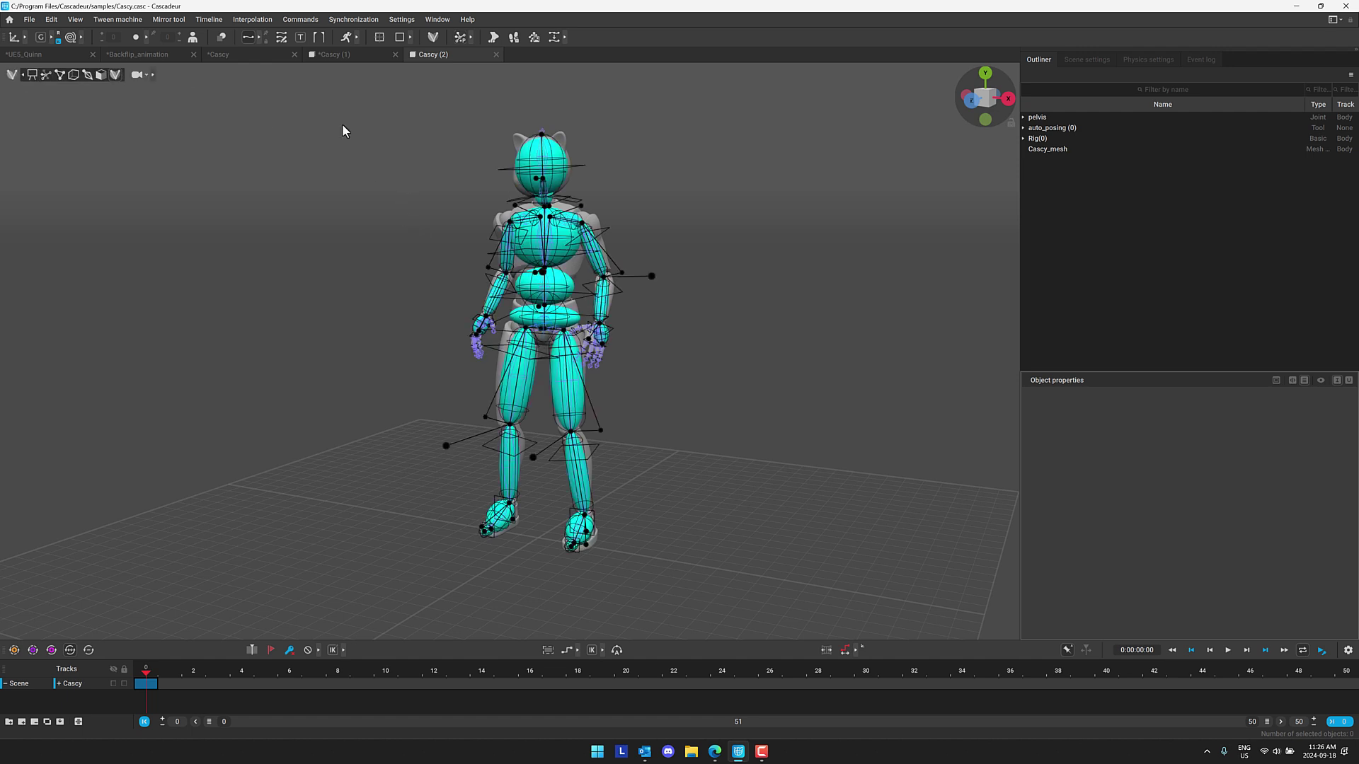
{"action": "left_click", "coordinate": [87, 73]}
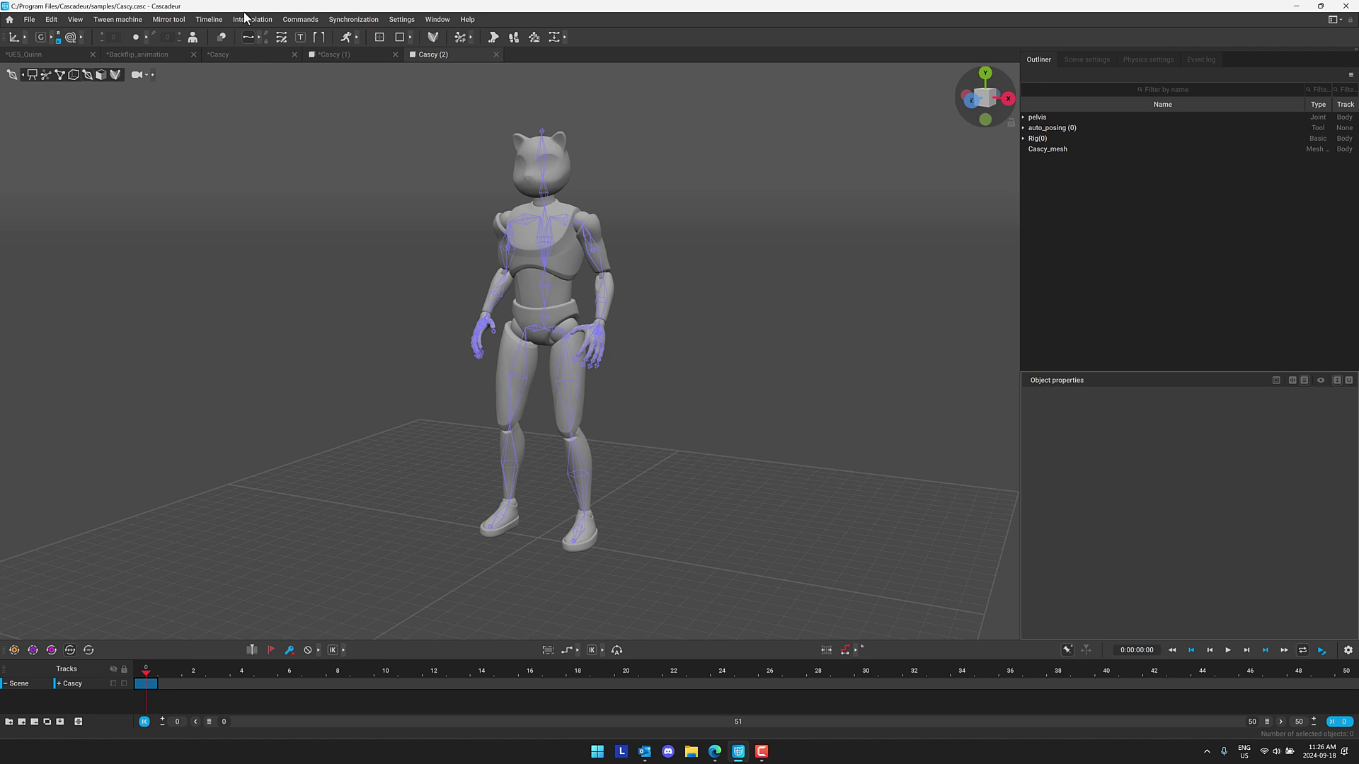
{"action": "left_click", "coordinate": [53, 75]}
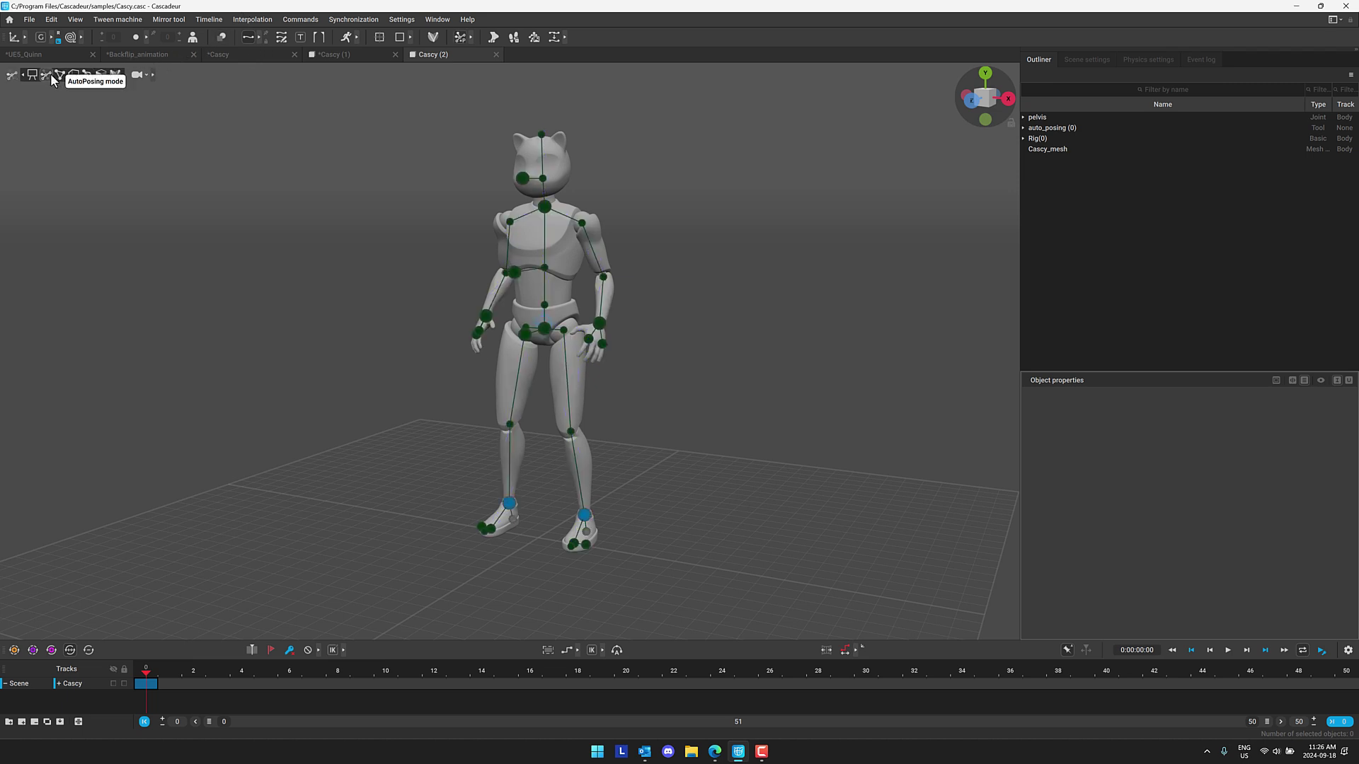
Drag Cascy's hand points into an all-fours crouch, then enable the extra finger control points.
{"action": "left_click", "coordinate": [486, 316]}
{"action": "left_click_drag", "start_coordinate": [486, 316], "coordinate": [444, 422]}
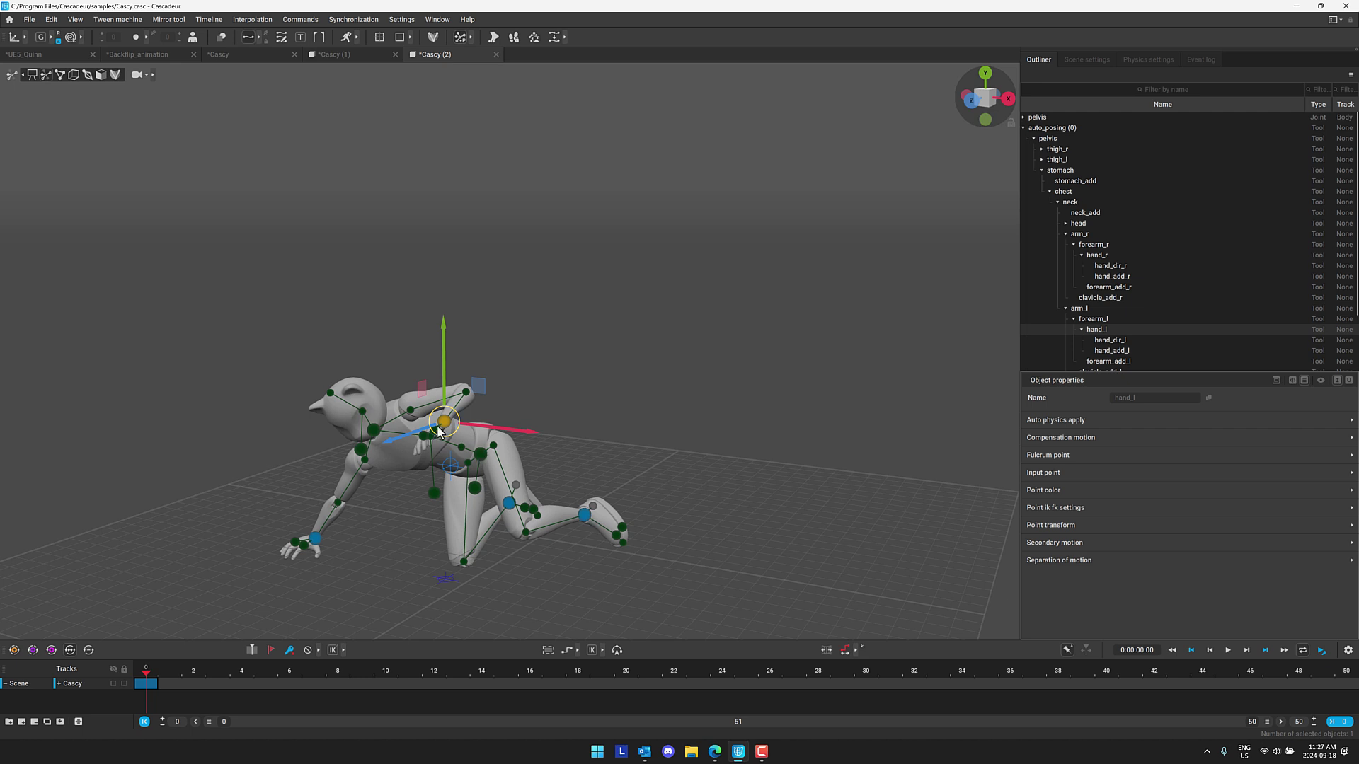
{"action": "left_click_drag", "start_coordinate": [445, 427], "coordinate": [416, 591]}
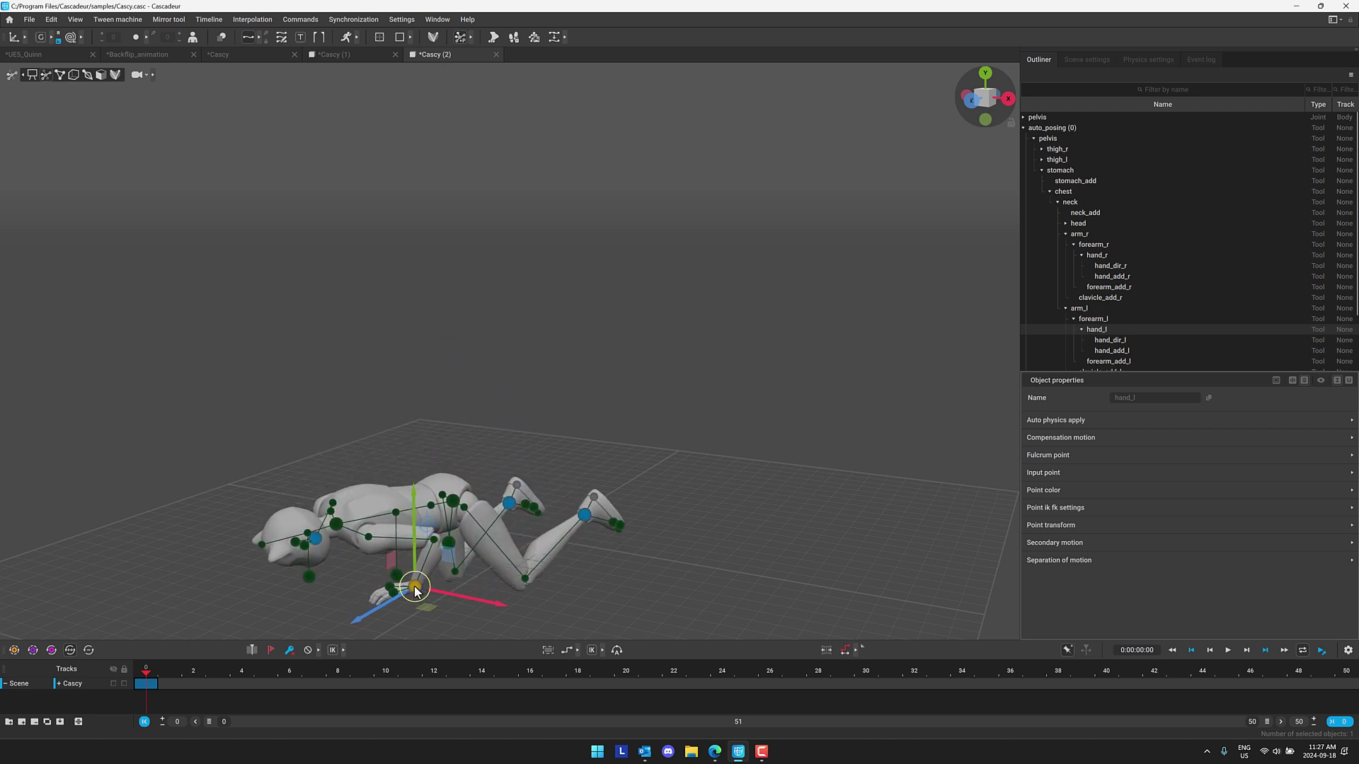
{"action": "left_click", "coordinate": [316, 540]}
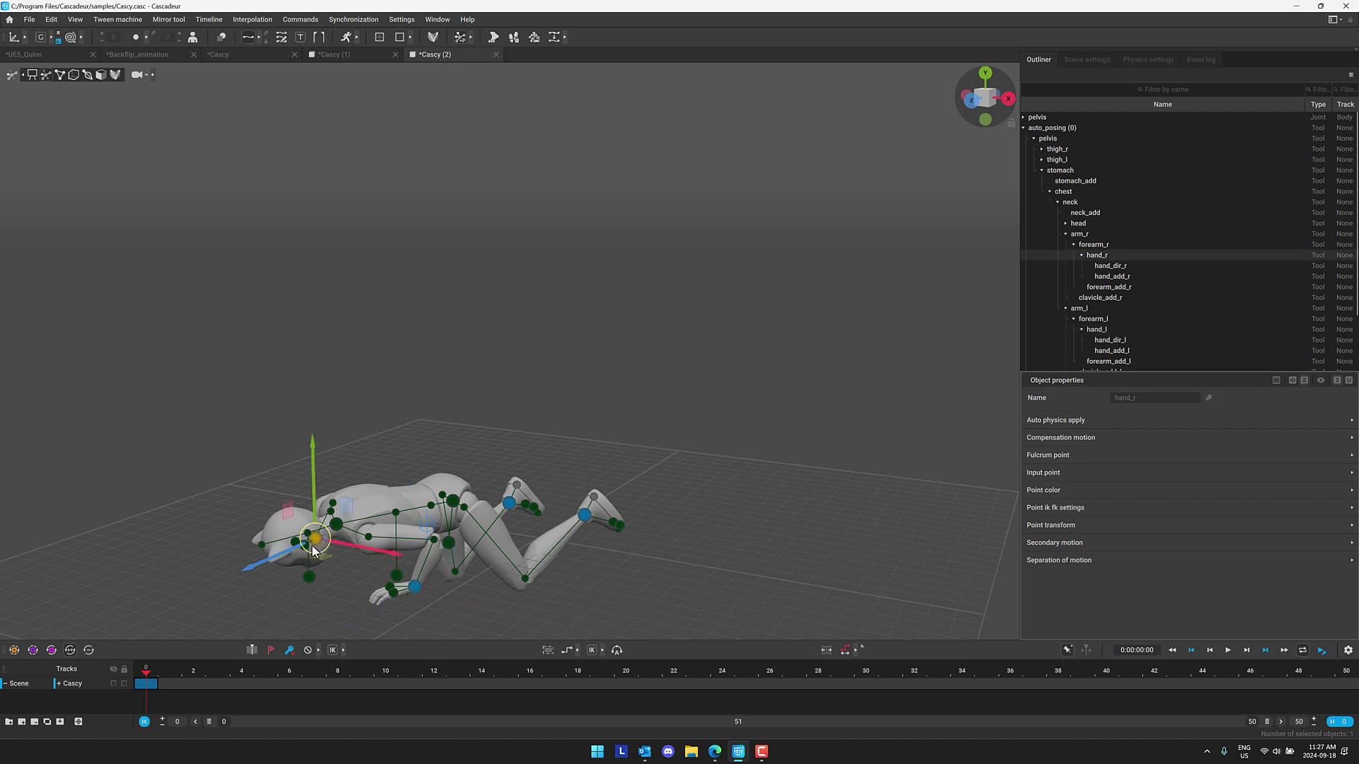
{"action": "left_click_drag", "start_coordinate": [313, 546], "coordinate": [349, 413]}
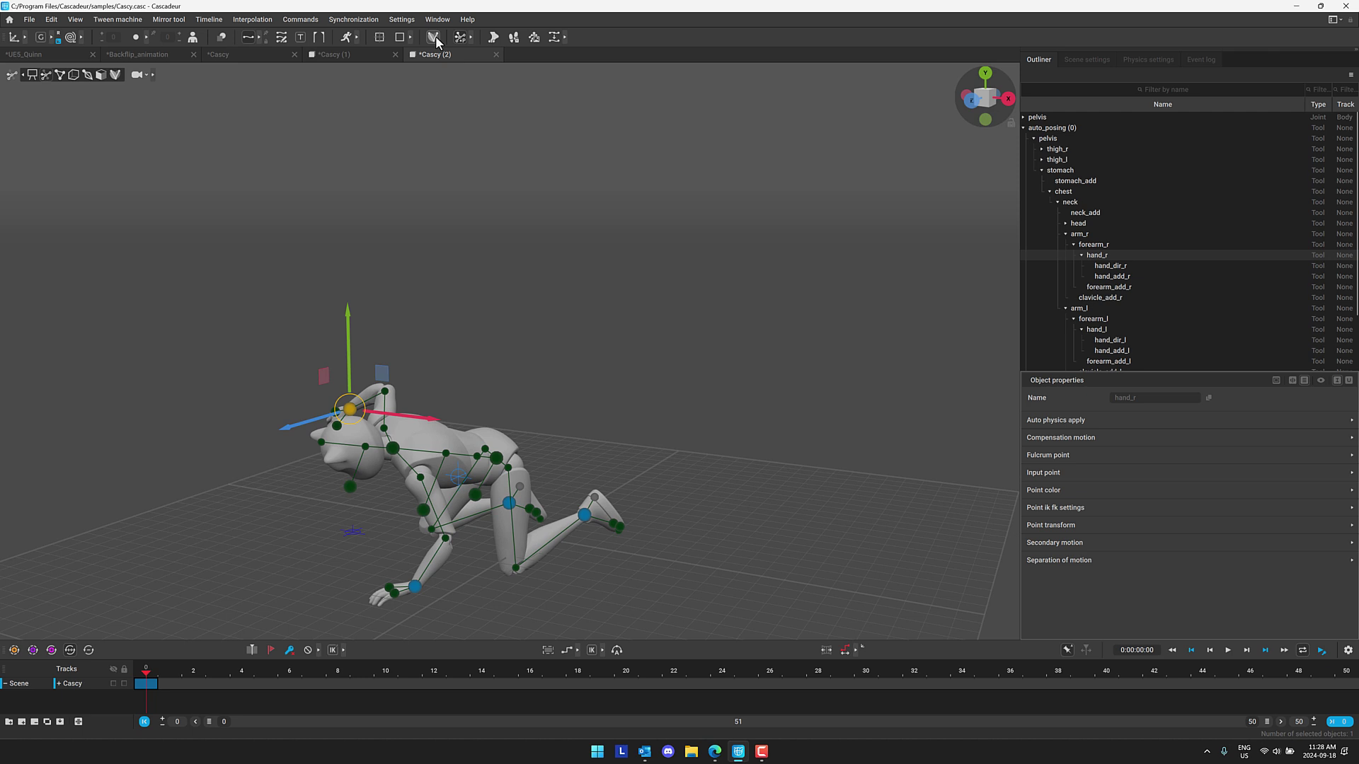
{"action": "left_click", "coordinate": [471, 37]}
{"action": "left_click", "coordinate": [508, 36]}
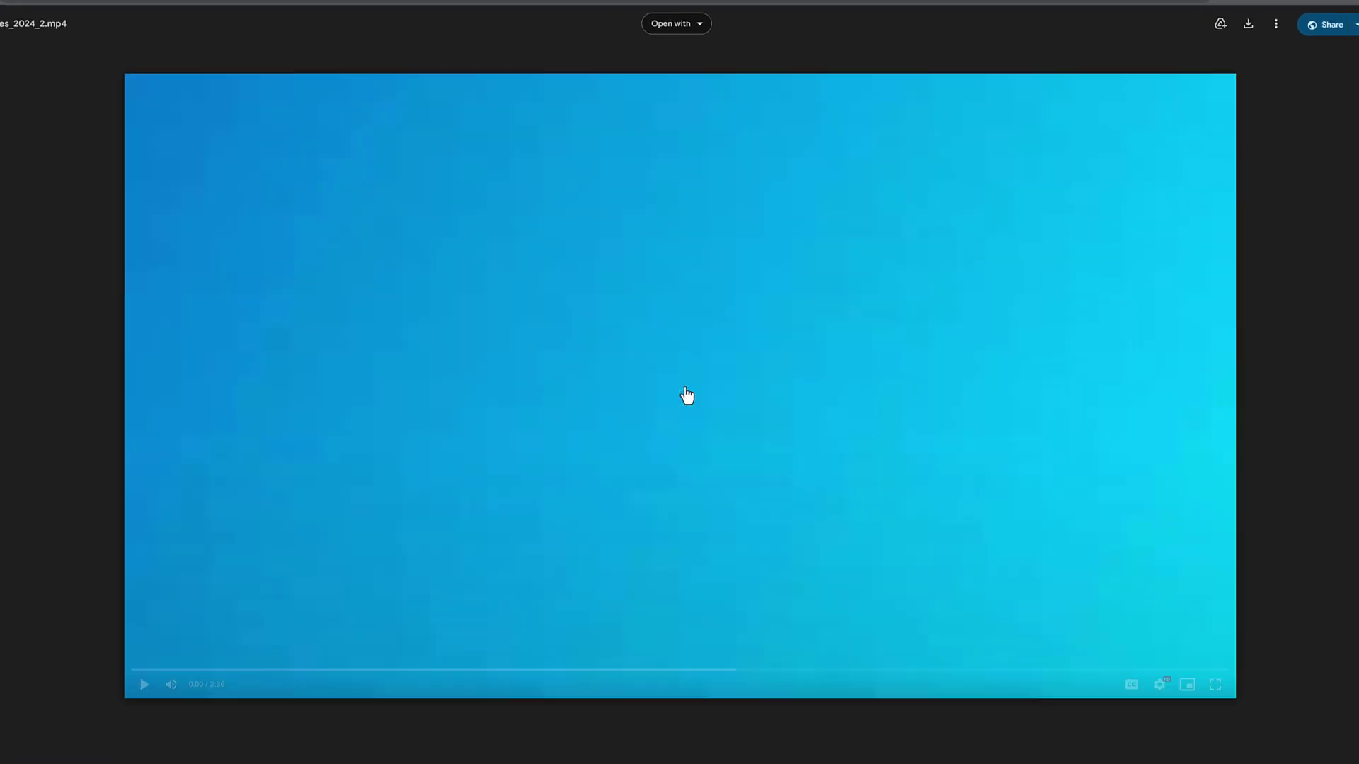
Play Features_2024_2.mp4 and skip ahead to 0:14, 0:39 and then 0:48.
{"action": "left_click", "coordinate": [687, 396]}
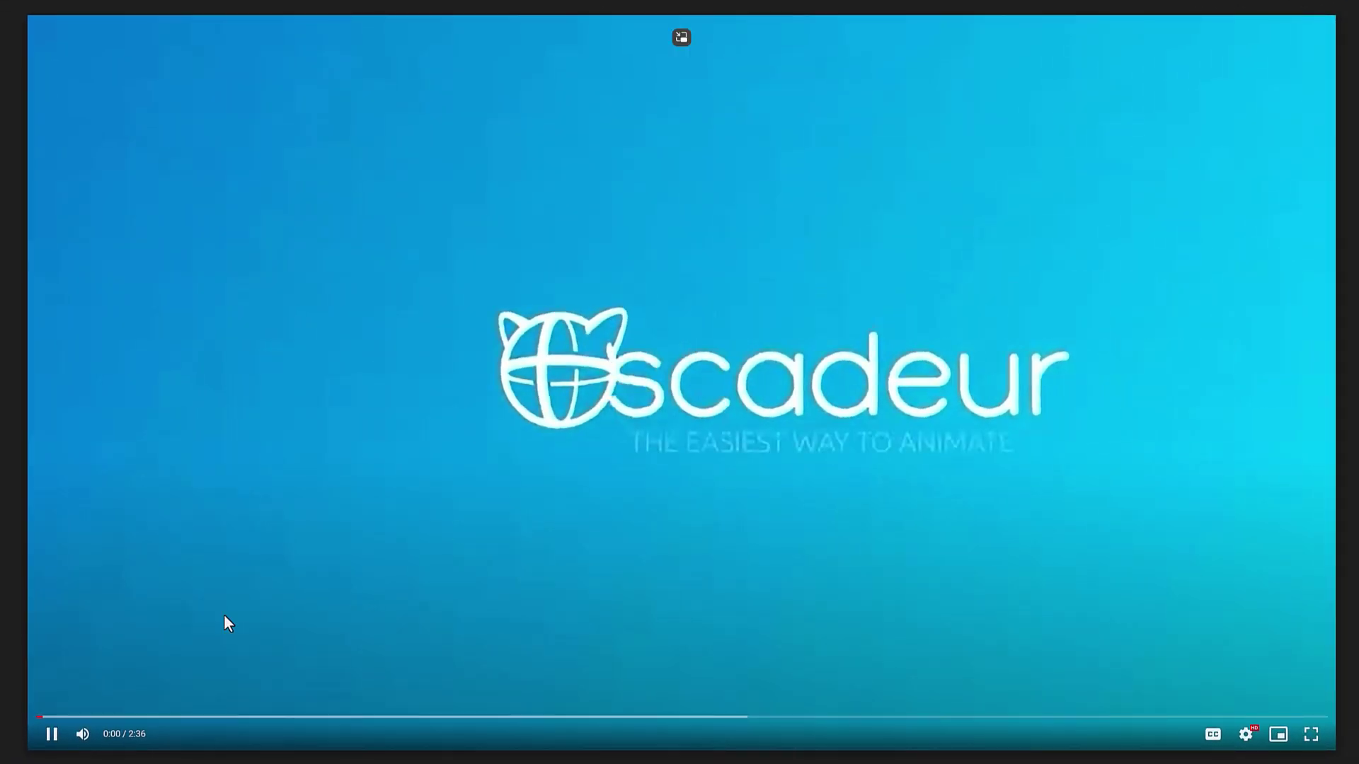
{"action": "left_click", "coordinate": [151, 717]}
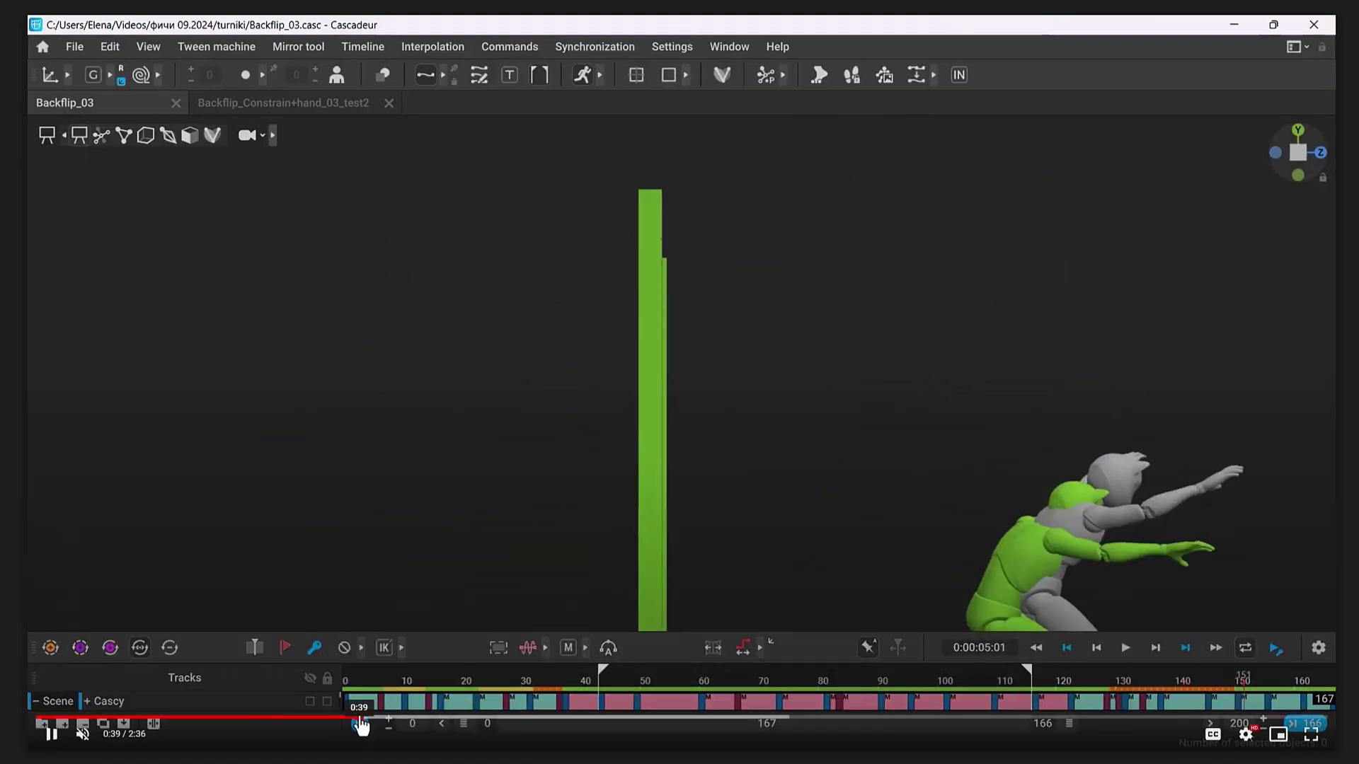
{"action": "left_click", "coordinate": [361, 718]}
{"action": "left_click_drag", "start_coordinate": [388, 721], "coordinate": [439, 718]}
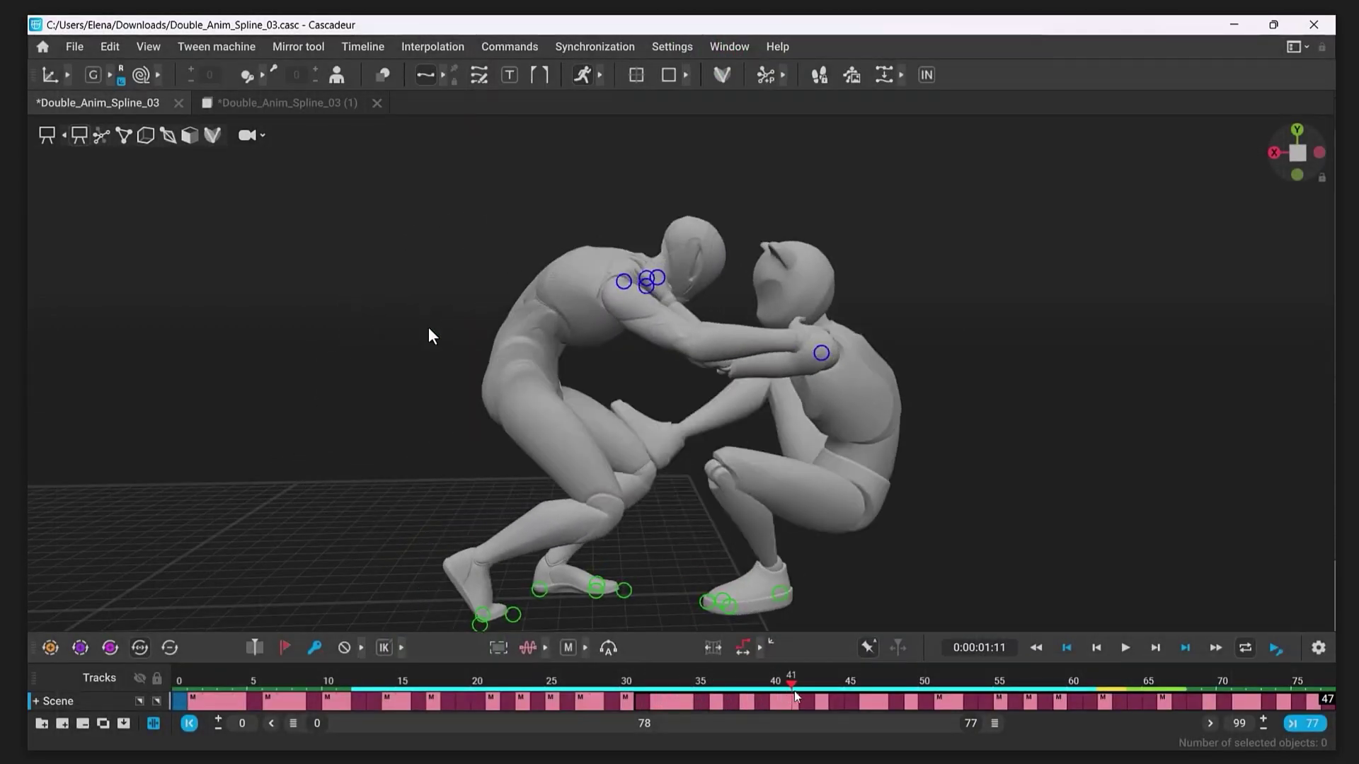
{"action": "left_click", "coordinate": [1125, 648]}
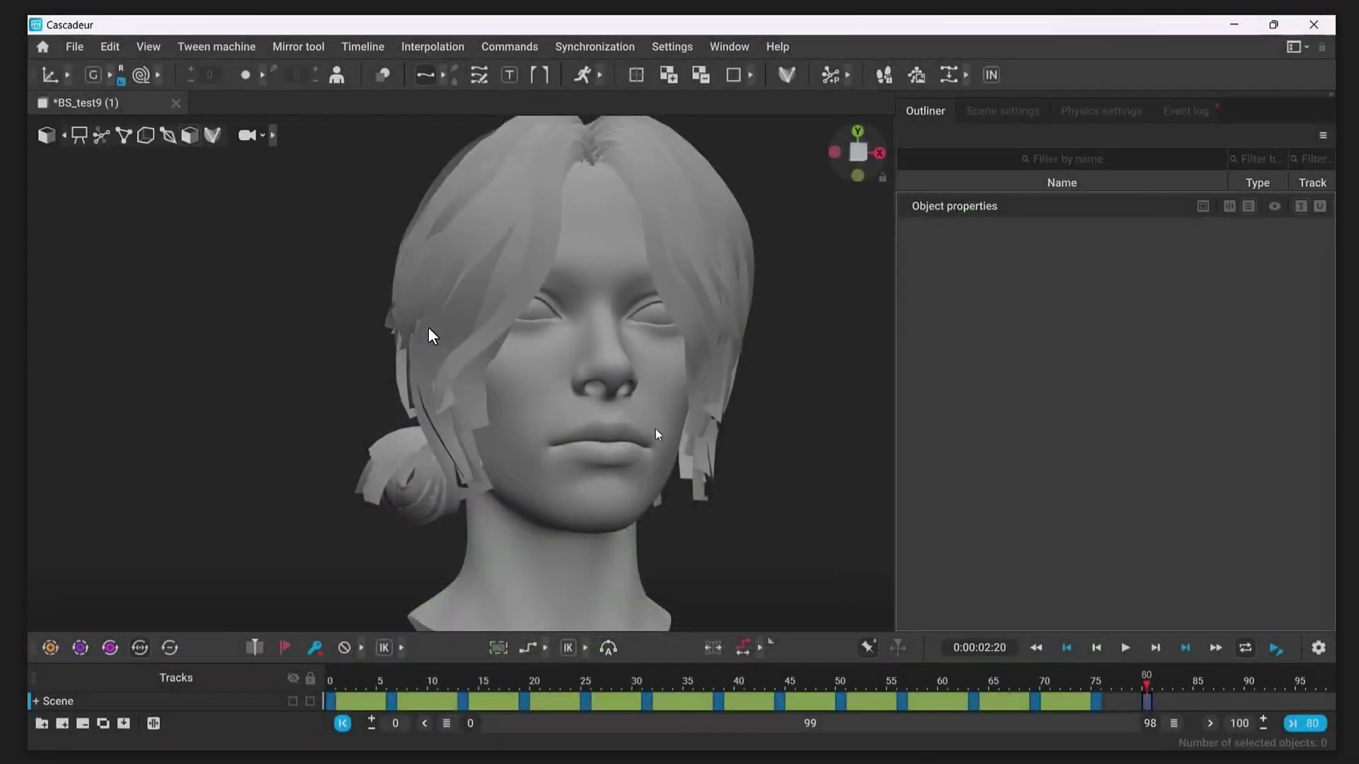
Drag controls in the video player, then skip the features video ahead to 1:45.
{"action": "left_click", "coordinate": [656, 434]}
{"action": "mouse_move", "coordinate": [1026, 358]}
{"action": "left_mouse_down"}
{"action": "mouse_move", "coordinate": [1067, 360]}
{"action": "mouse_move", "coordinate": [1053, 363]}
{"action": "left_mouse_up"}
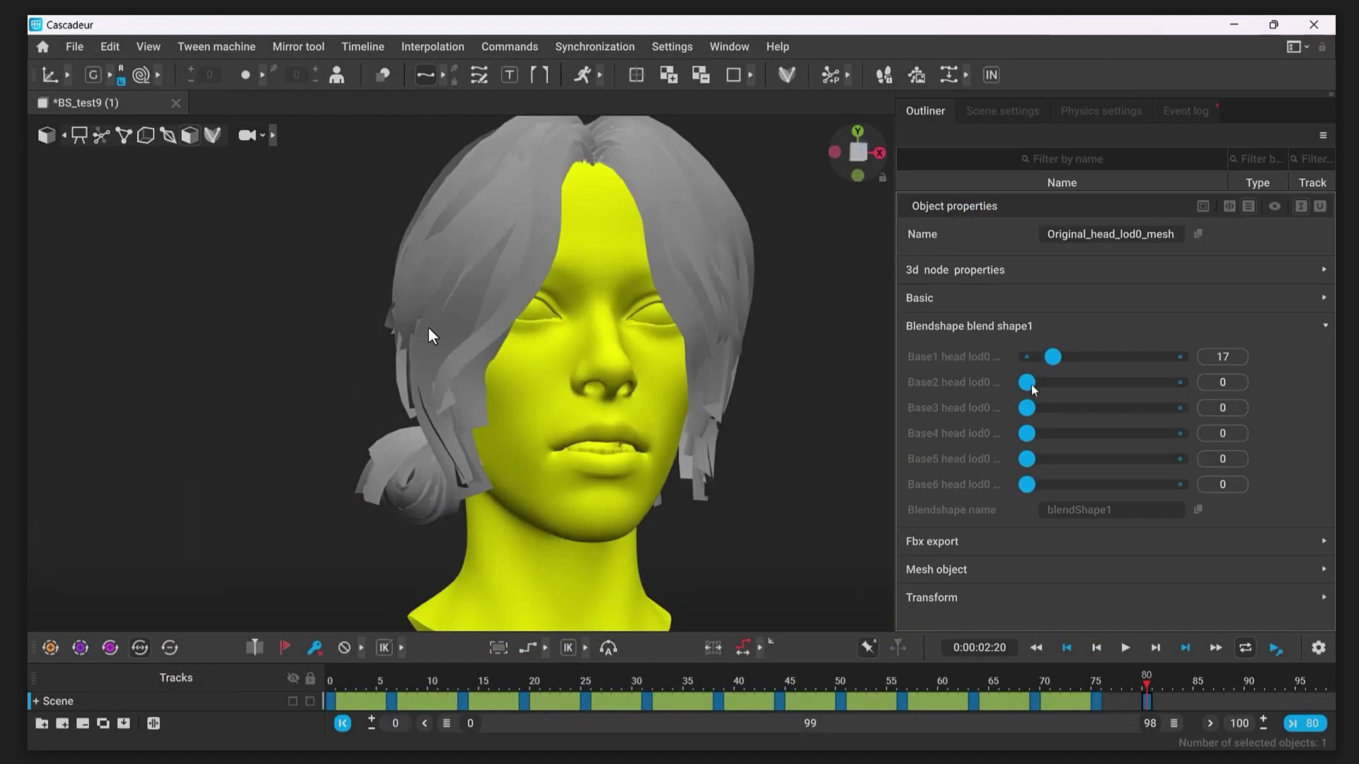
{"action": "left_click_drag", "start_coordinate": [1027, 408], "coordinate": [1069, 408]}
{"action": "left_click_drag", "start_coordinate": [1027, 433], "coordinate": [1084, 433]}
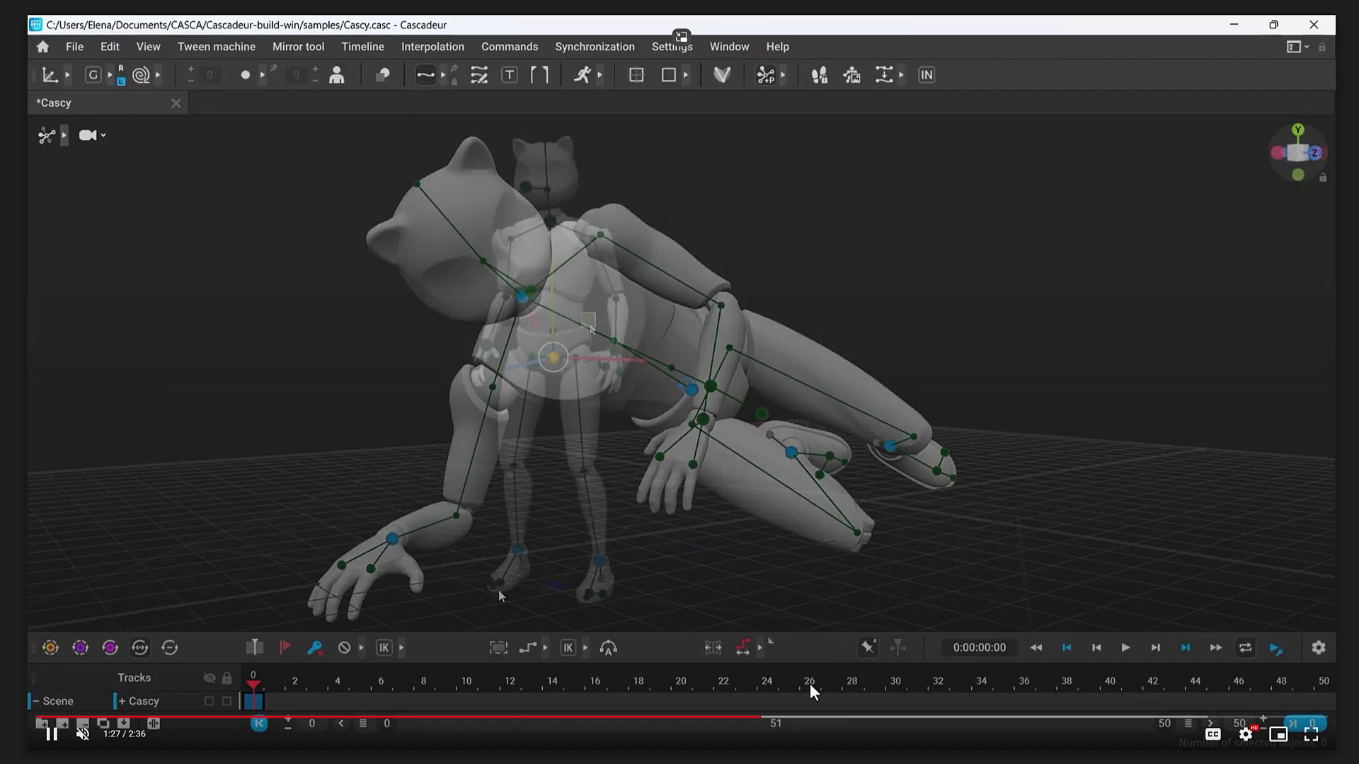
{"action": "left_click_drag", "start_coordinate": [828, 719], "coordinate": [1121, 726]}
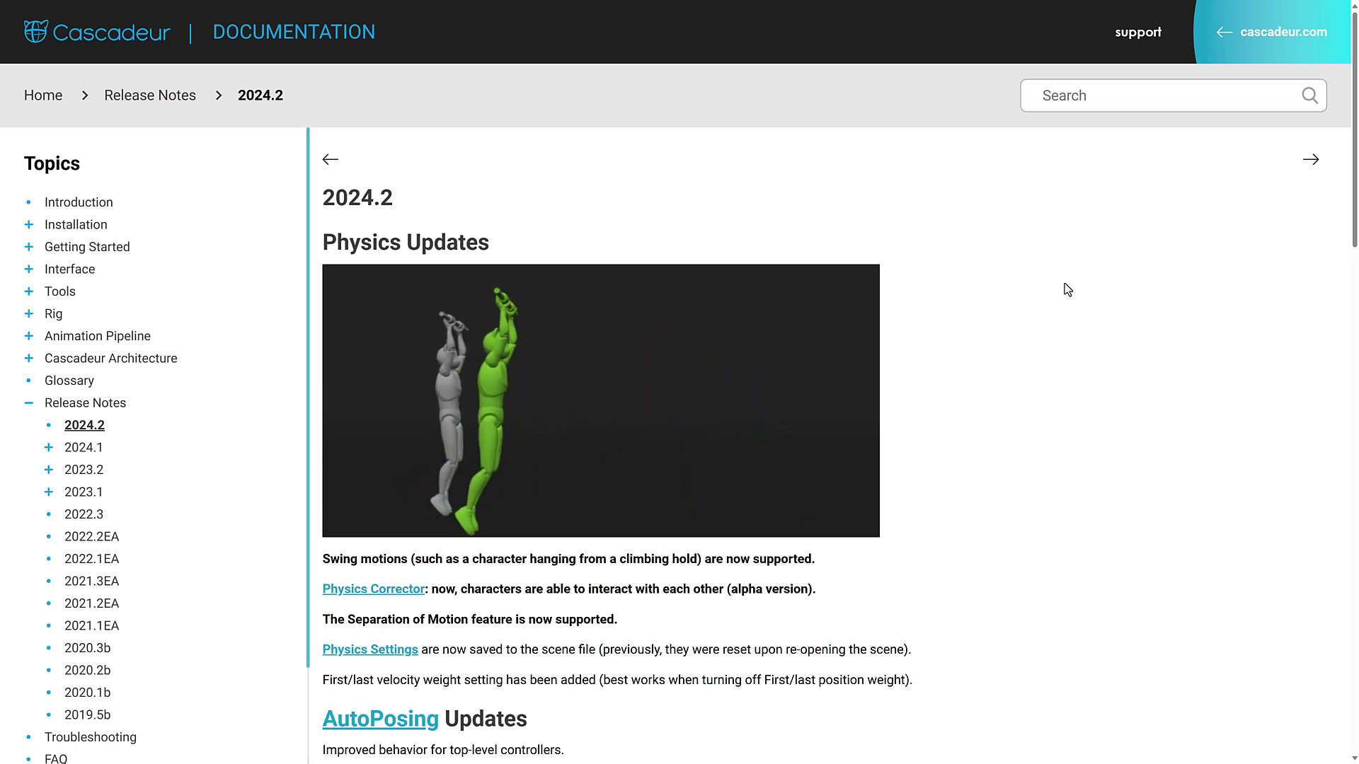
Scroll through the 2024.2 AutoPosing notes, briefly highlighting '(alpha version)'.
{"action": "scroll", "coordinate": [1062, 290], "scroll_direction": "down", "scroll_amount": 1}
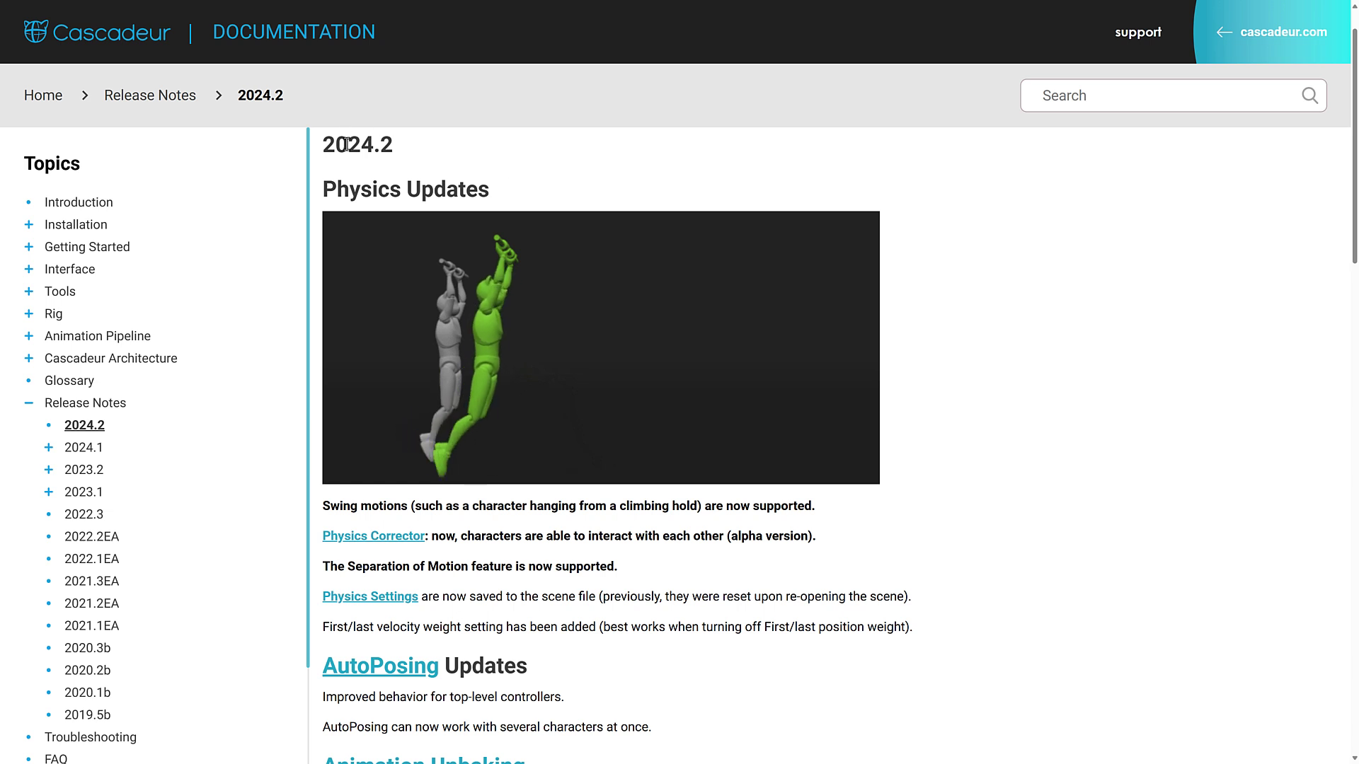
{"action": "scroll", "coordinate": [395, 143], "scroll_direction": "down", "scroll_amount": 1}
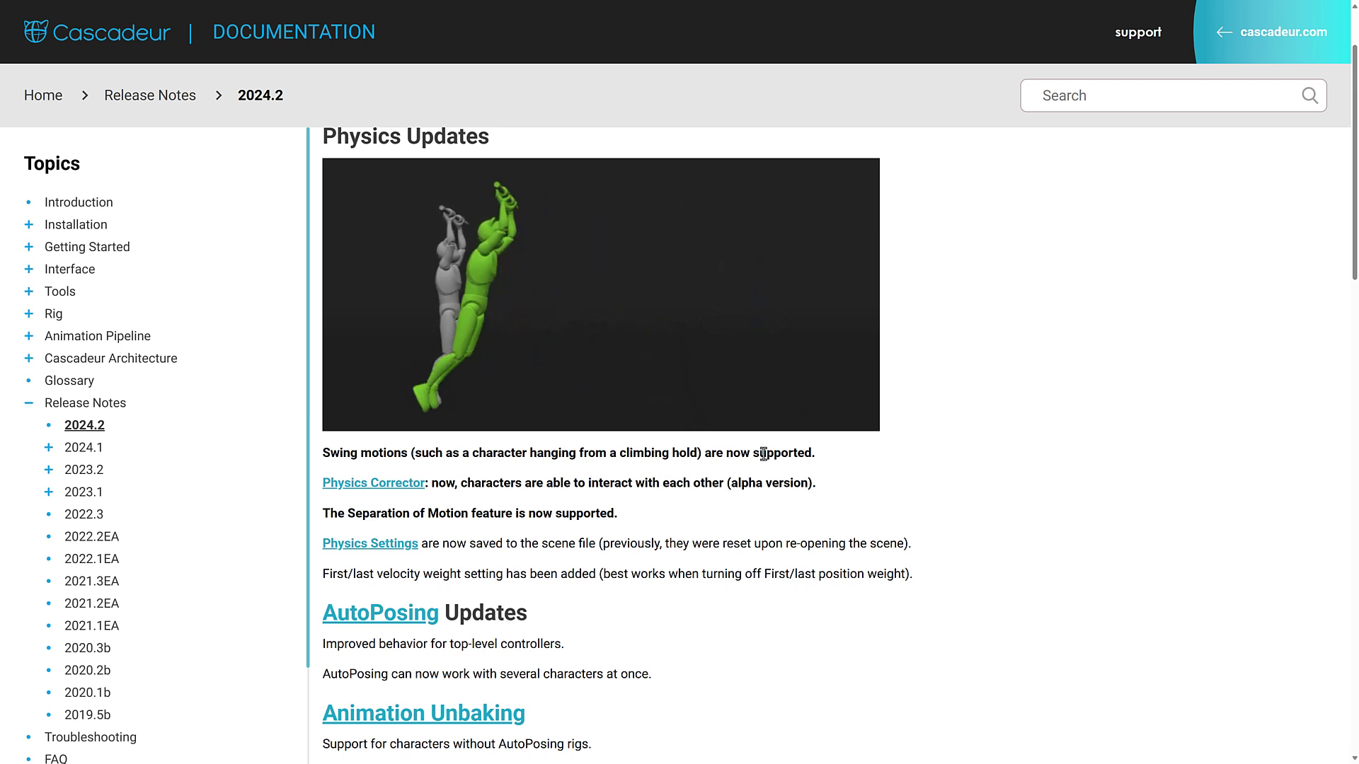
{"action": "scroll", "coordinate": [763, 454], "scroll_direction": "down", "scroll_amount": 1}
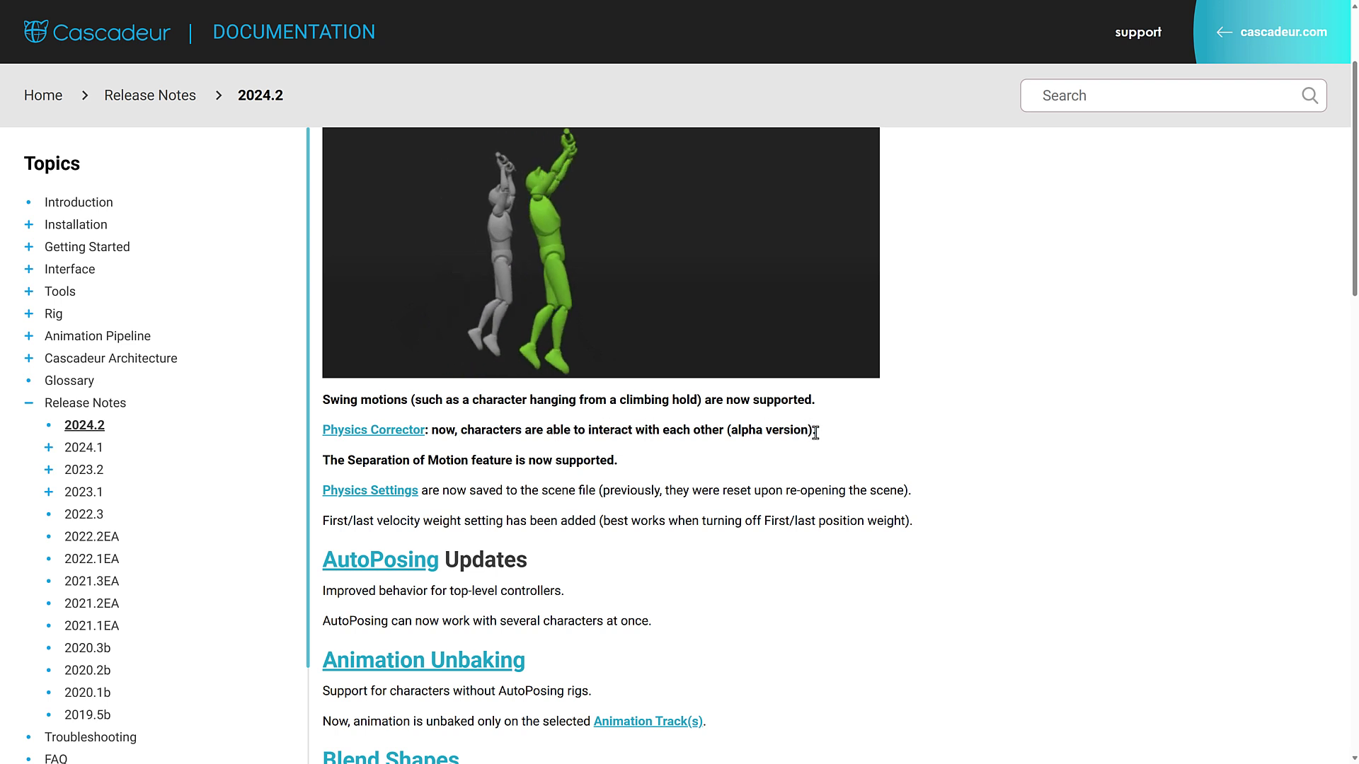
{"action": "left_click_drag", "start_coordinate": [815, 433], "coordinate": [732, 433]}
{"action": "left_click", "coordinate": [768, 434]}
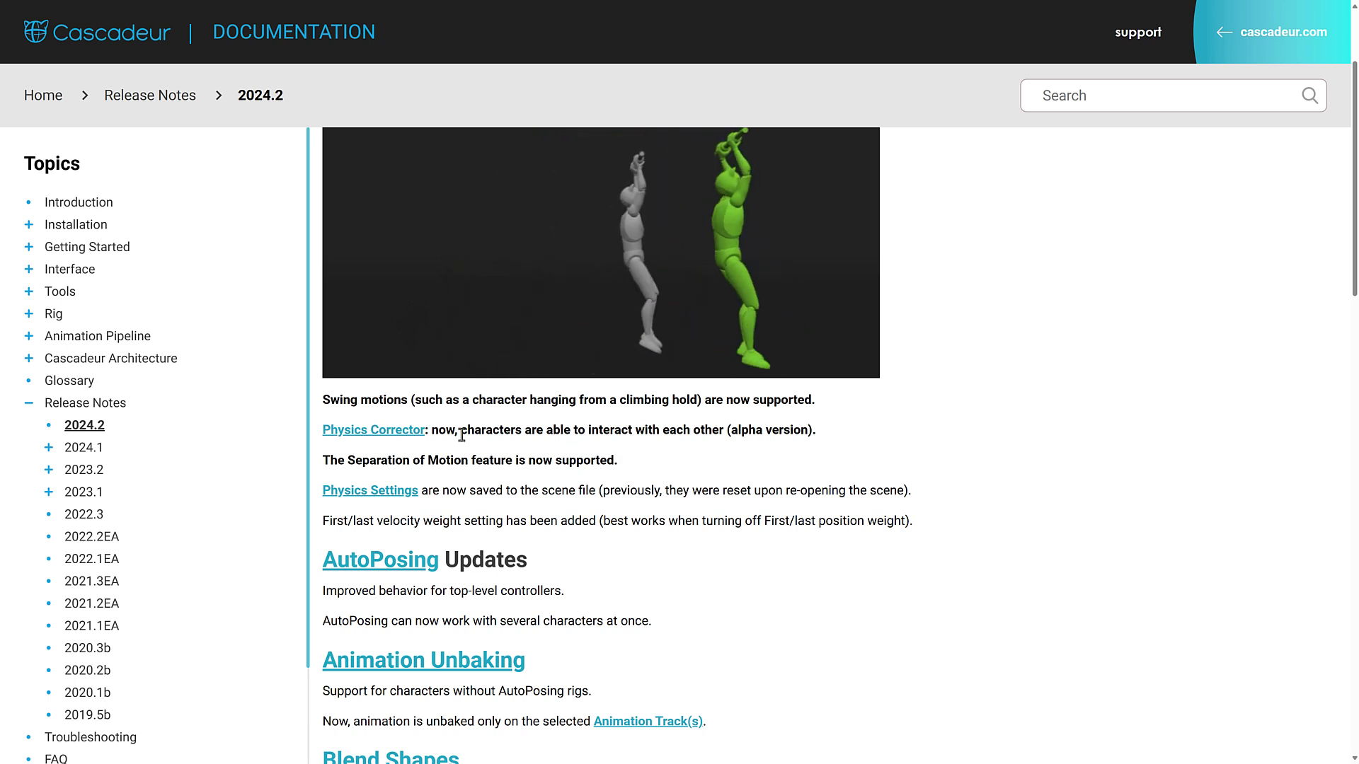
Scroll further down to the Animation Unbaking and Blend Shapes sections.
{"action": "scroll", "coordinate": [499, 433], "scroll_direction": "down", "scroll_amount": 2}
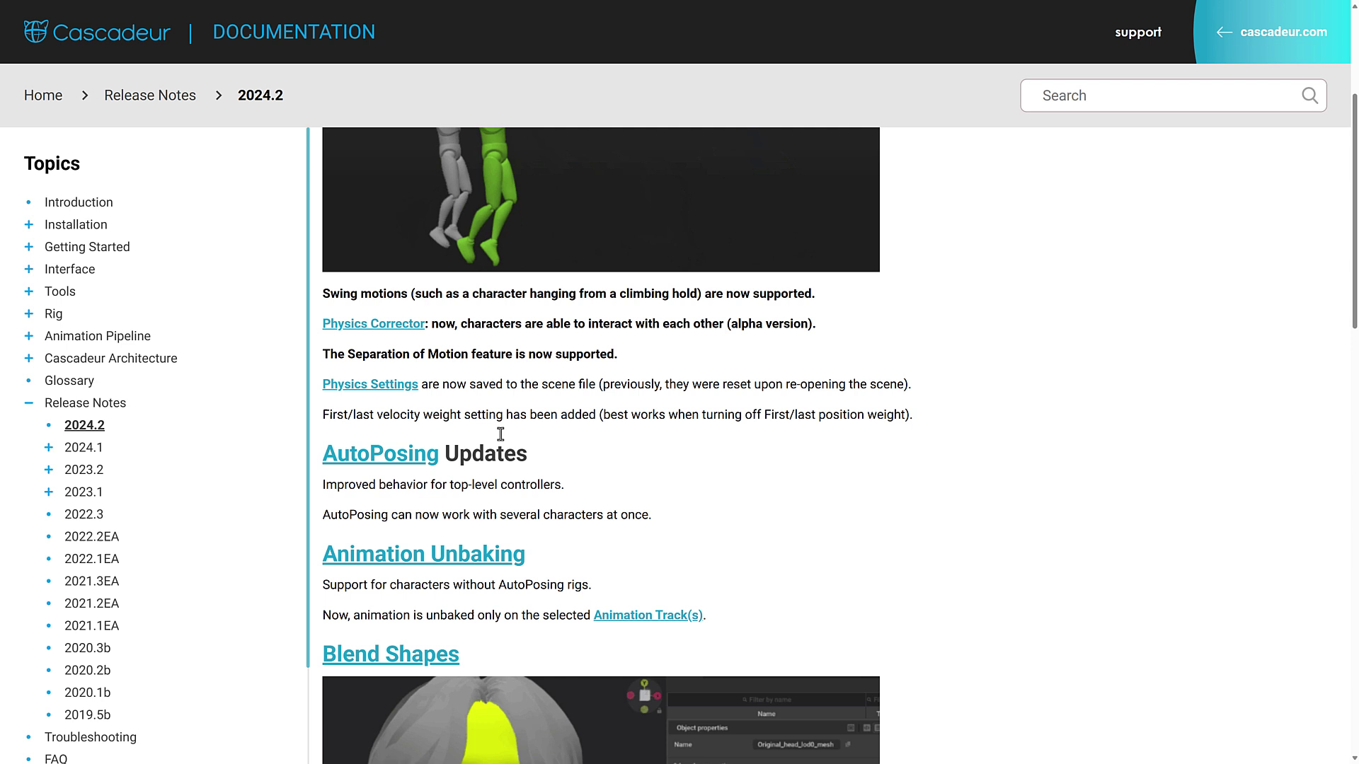
{"action": "scroll", "coordinate": [453, 354], "scroll_direction": "down", "scroll_amount": 2}
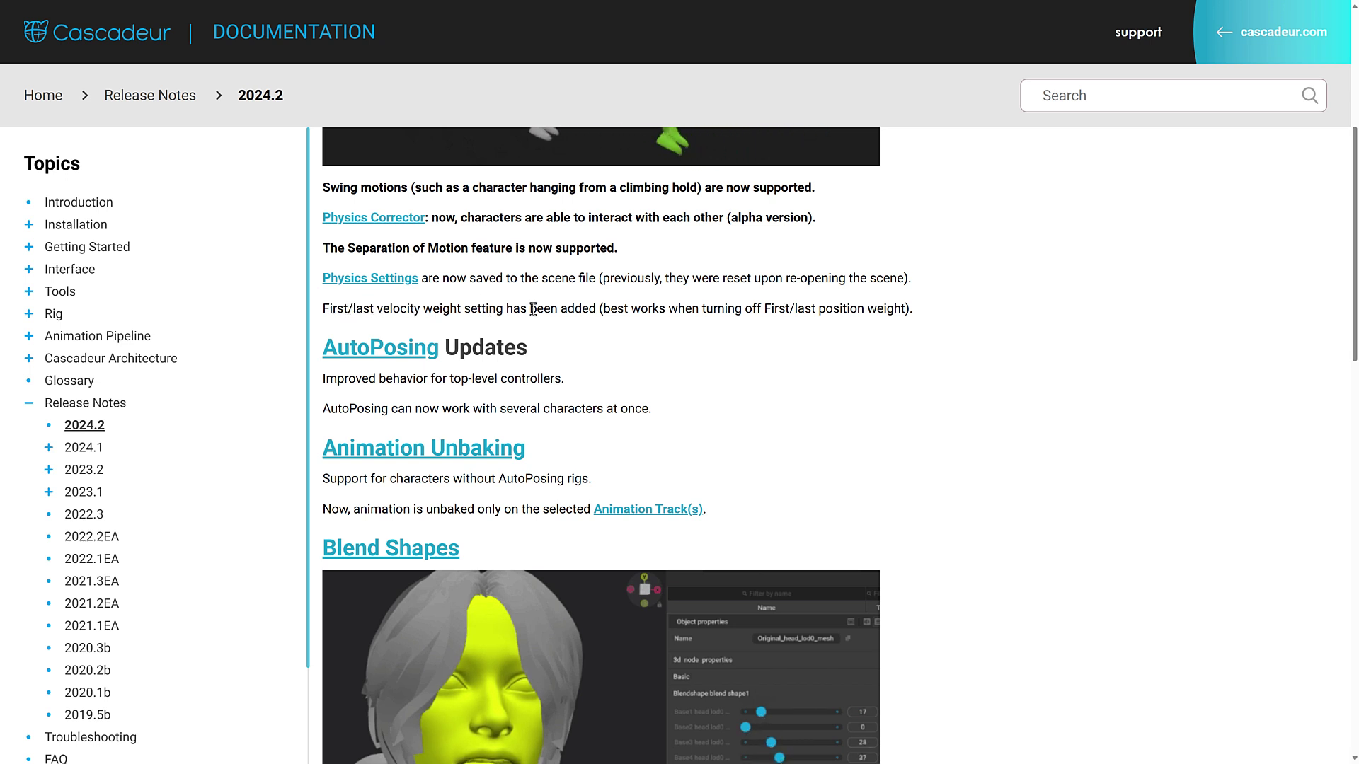
{"action": "scroll", "coordinate": [625, 316], "scroll_direction": "down", "scroll_amount": 2}
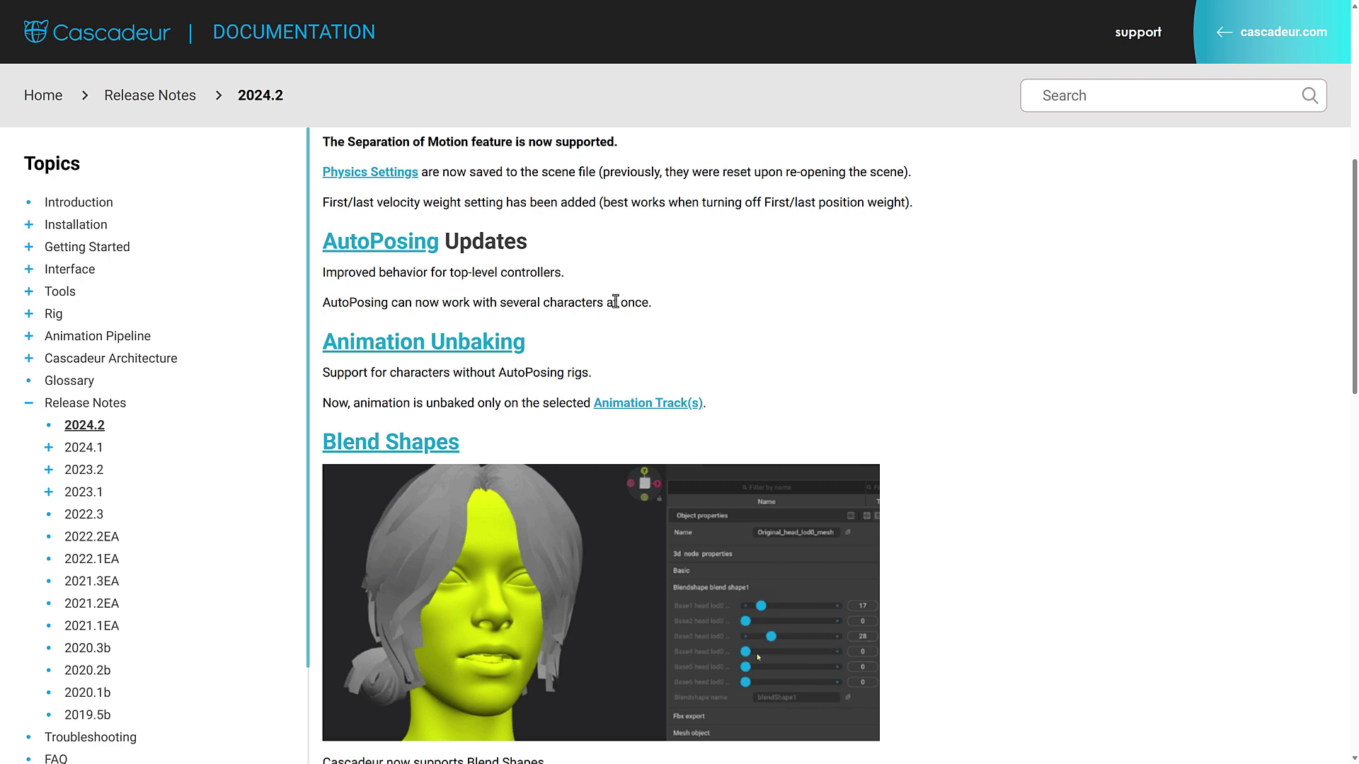
{"action": "scroll", "coordinate": [615, 301], "scroll_direction": "down", "scroll_amount": 1}
{"action": "scroll", "coordinate": [615, 301], "scroll_direction": "up", "scroll_amount": 1}
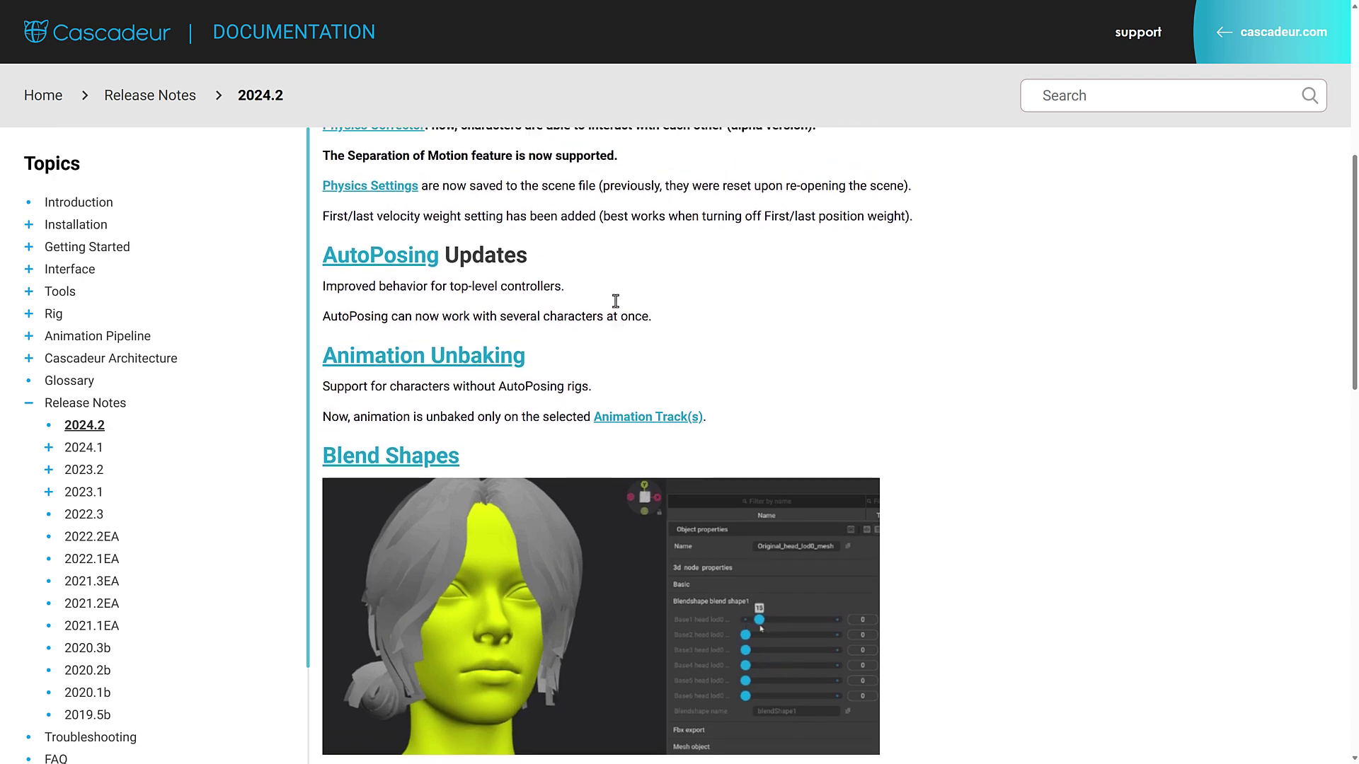
{"action": "scroll", "coordinate": [615, 301], "scroll_direction": "up", "scroll_amount": 2}
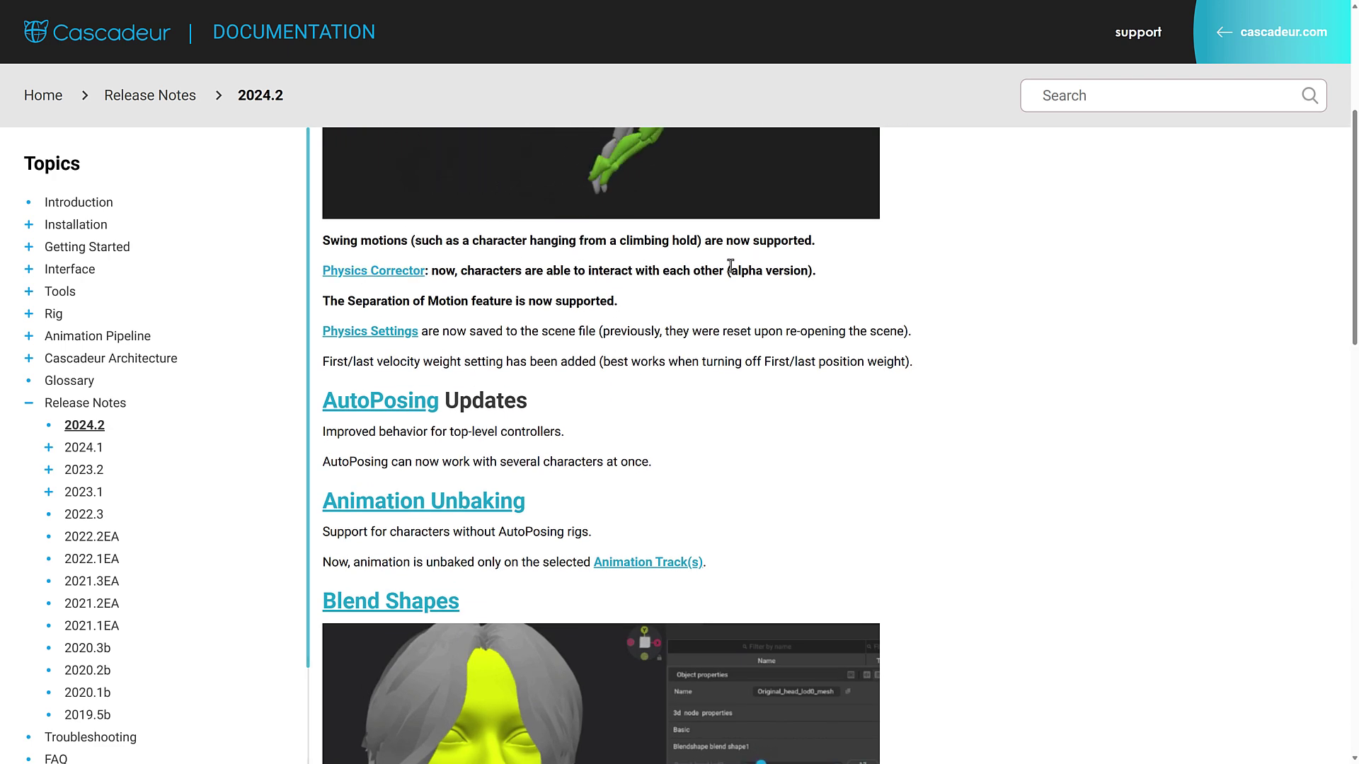
{"action": "scroll", "coordinate": [715, 304], "scroll_direction": "down", "scroll_amount": 4}
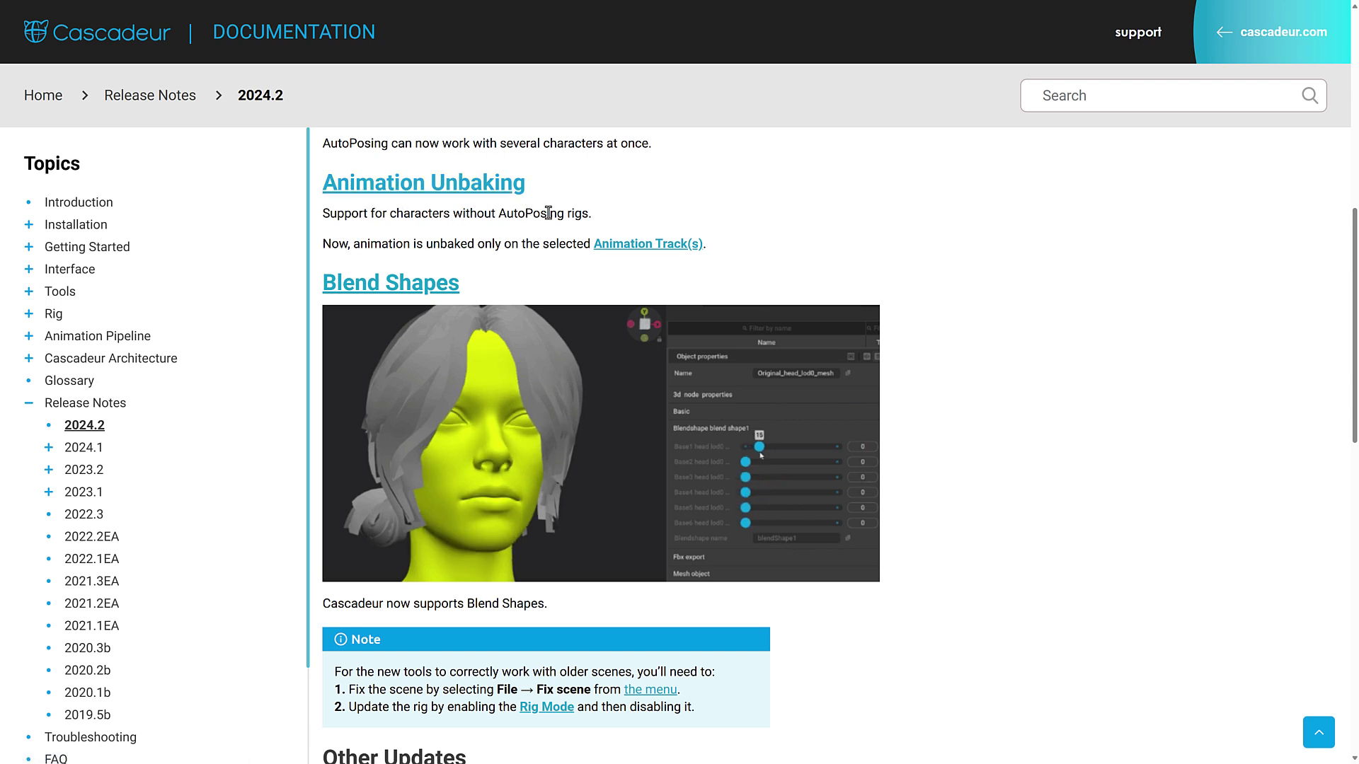
{"action": "scroll", "coordinate": [438, 207], "scroll_direction": "down", "scroll_amount": 1}
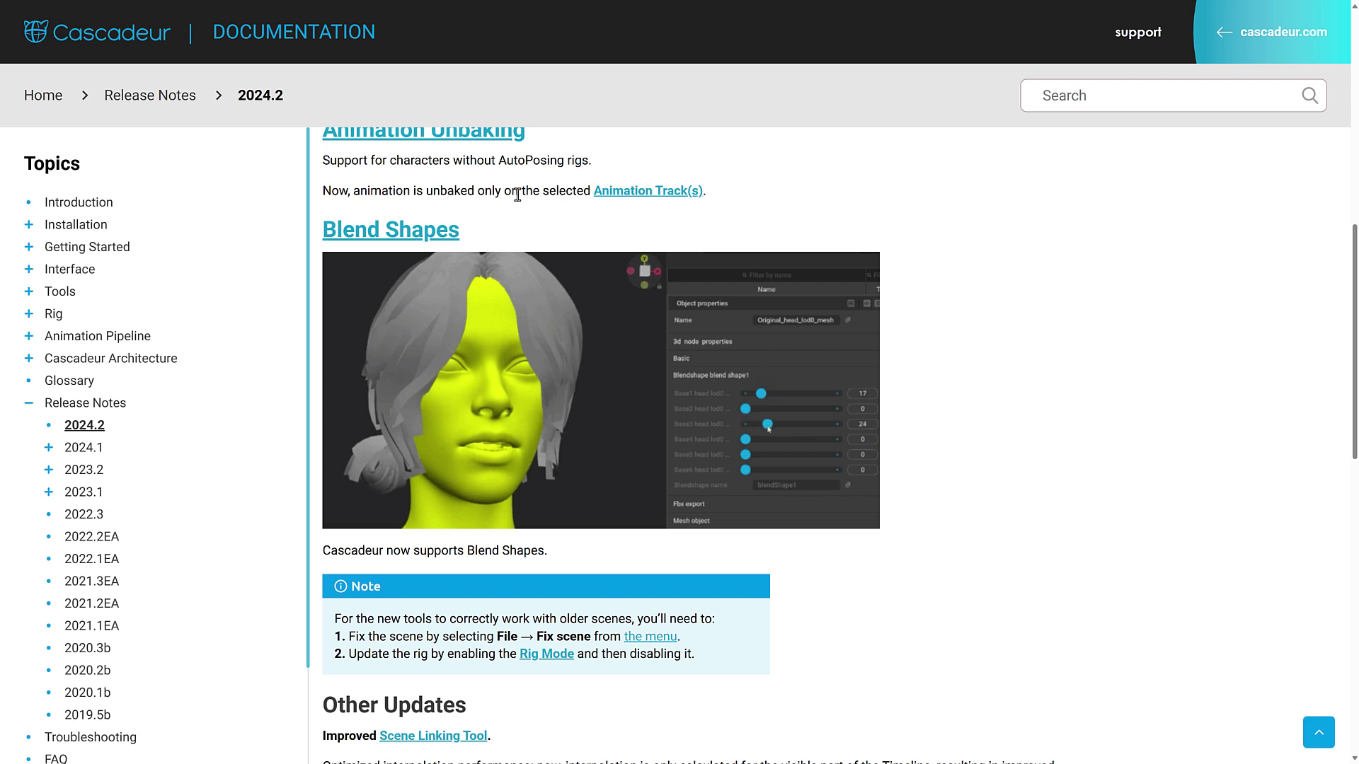
{"action": "scroll", "coordinate": [821, 198], "scroll_direction": "down", "scroll_amount": 2}
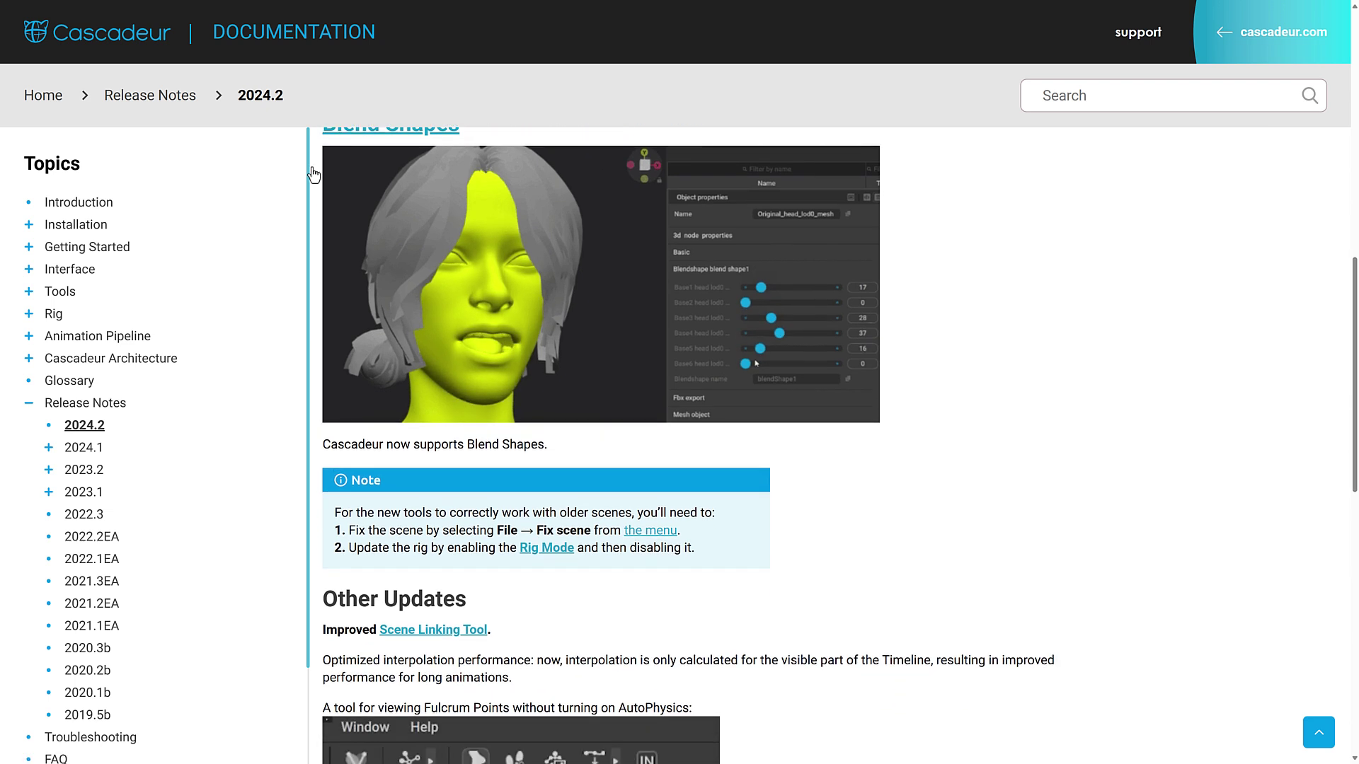
{"action": "scroll", "coordinate": [477, 288], "scroll_direction": "up", "scroll_amount": 1}
{"action": "scroll", "coordinate": [516, 311], "scroll_direction": "down", "scroll_amount": 2}
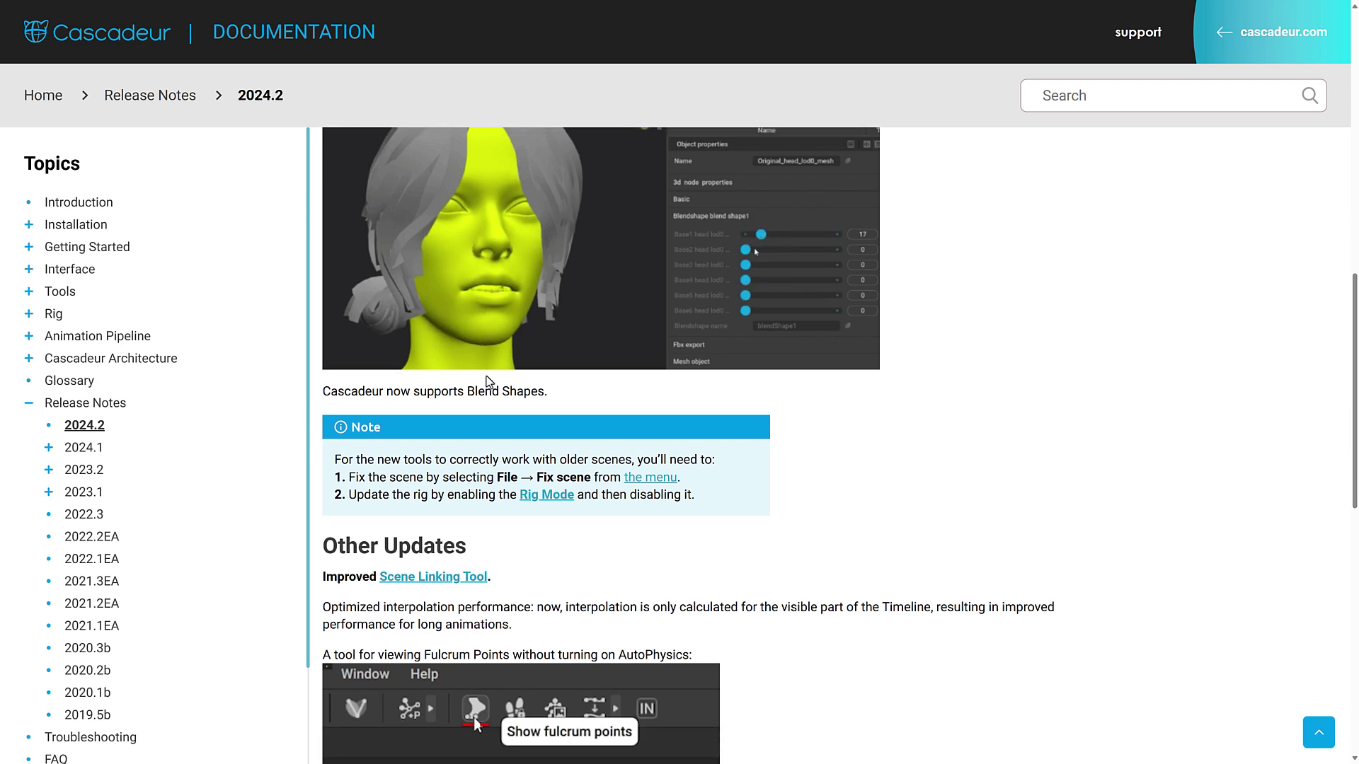
{"action": "scroll", "coordinate": [563, 400], "scroll_direction": "down", "scroll_amount": 5}
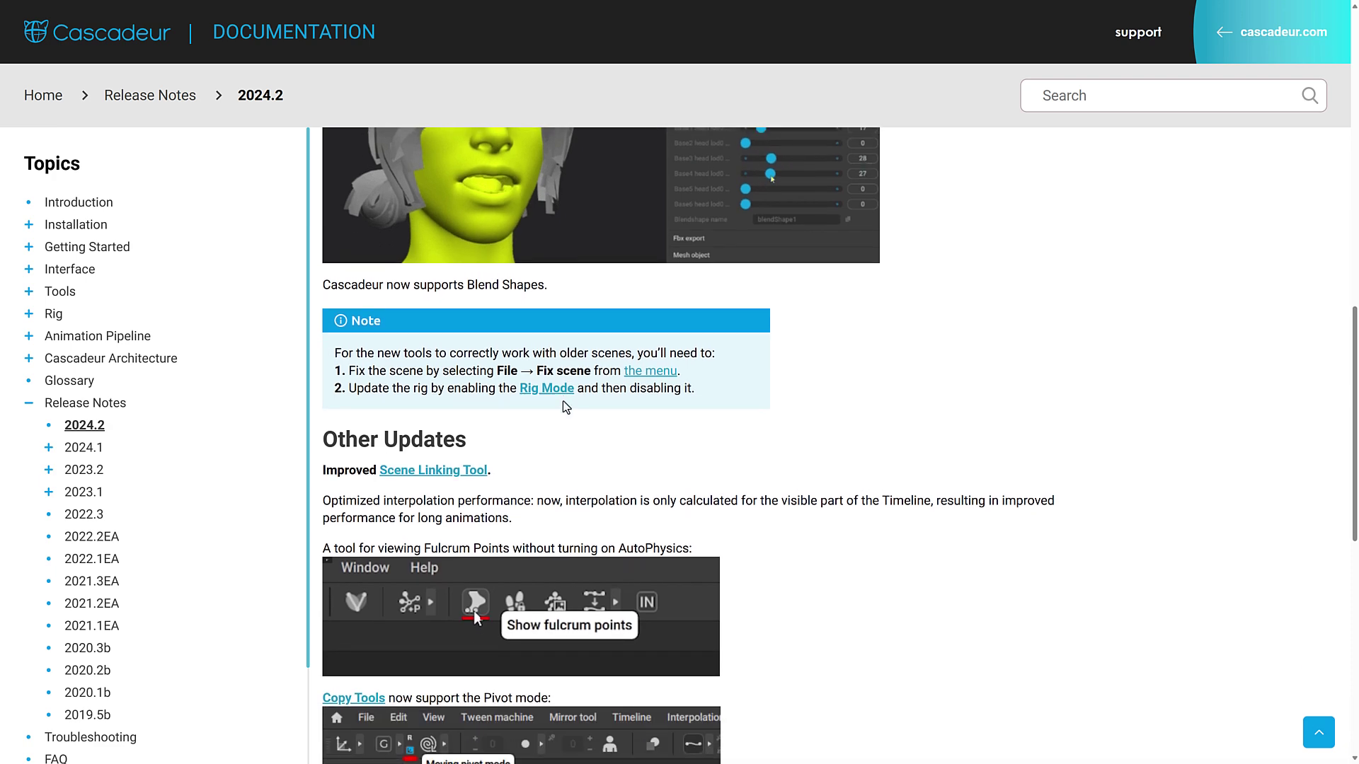
{"action": "scroll", "coordinate": [563, 400], "scroll_direction": "down", "scroll_amount": 1}
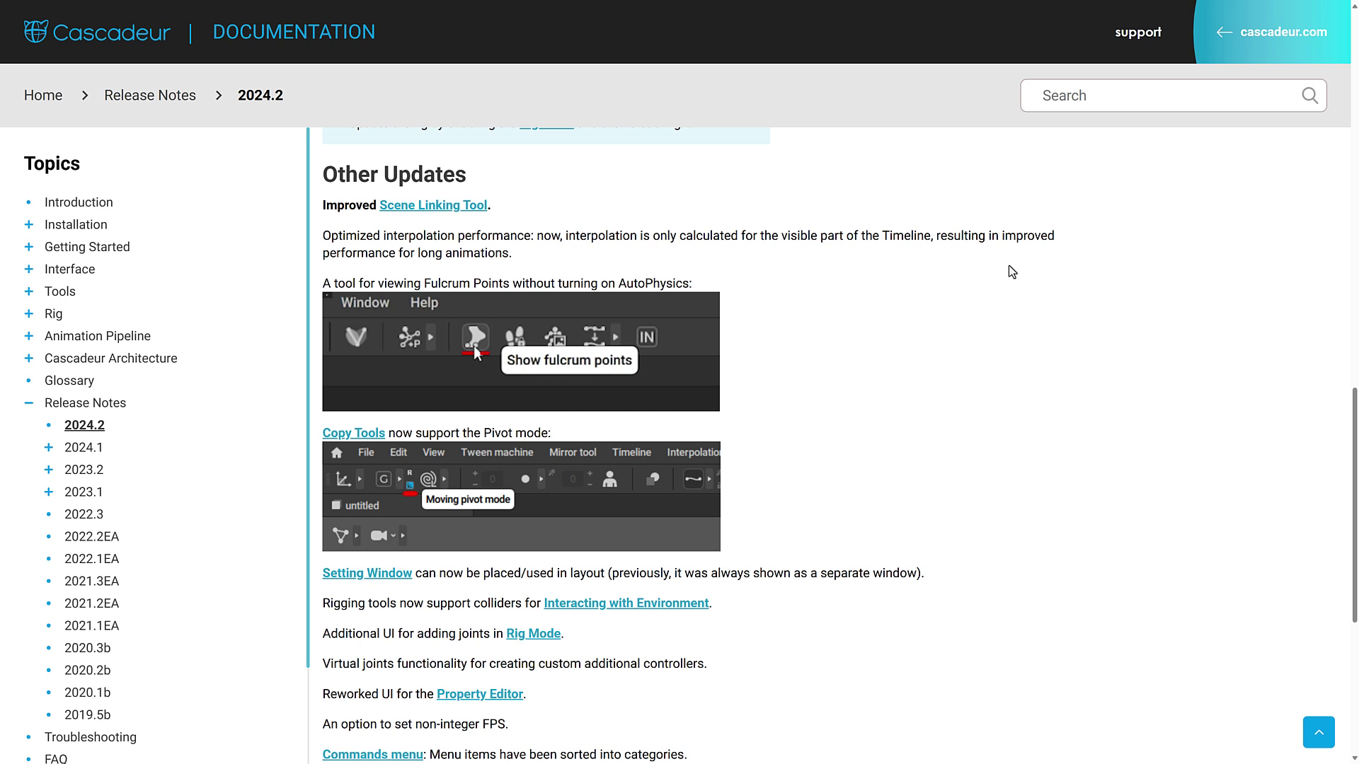
{"action": "scroll", "coordinate": [804, 234], "scroll_direction": "down", "scroll_amount": 2}
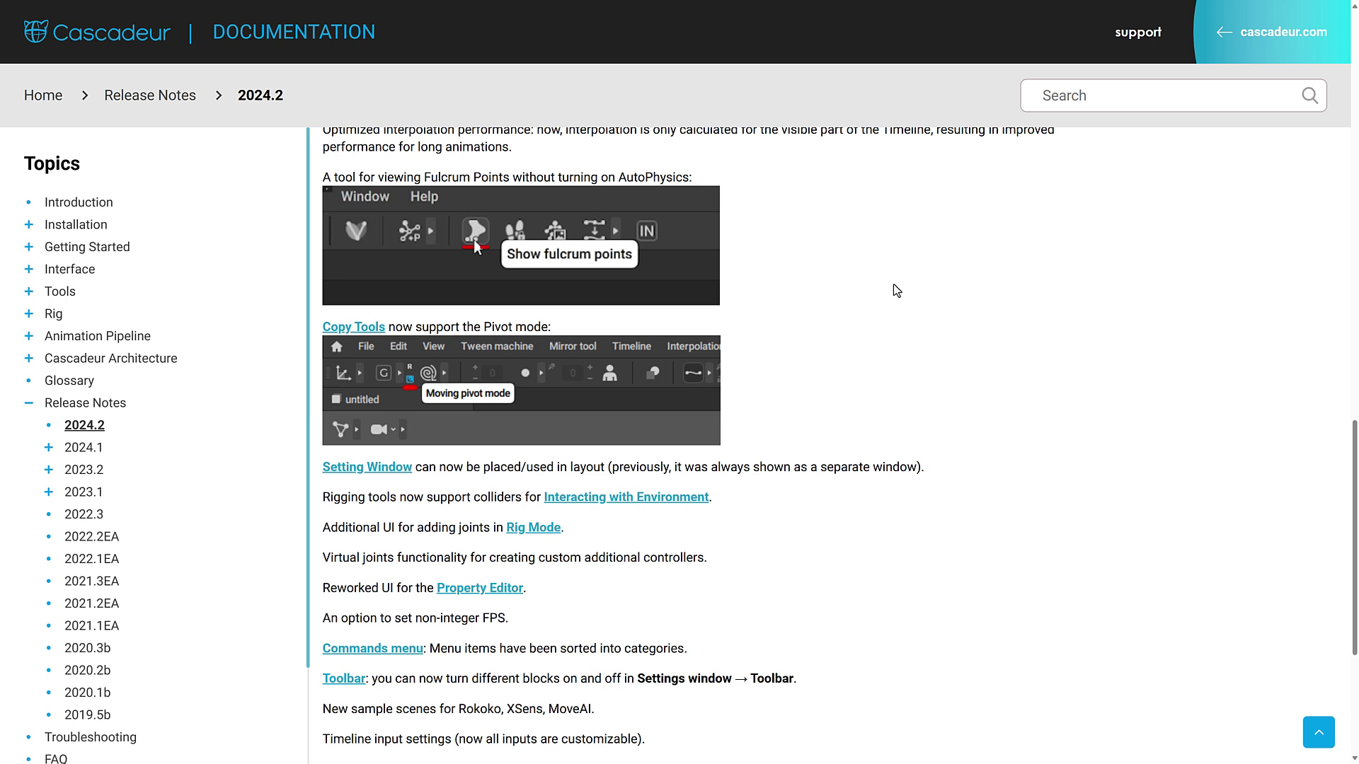
{"action": "scroll", "coordinate": [791, 276], "scroll_direction": "down", "scroll_amount": 3}
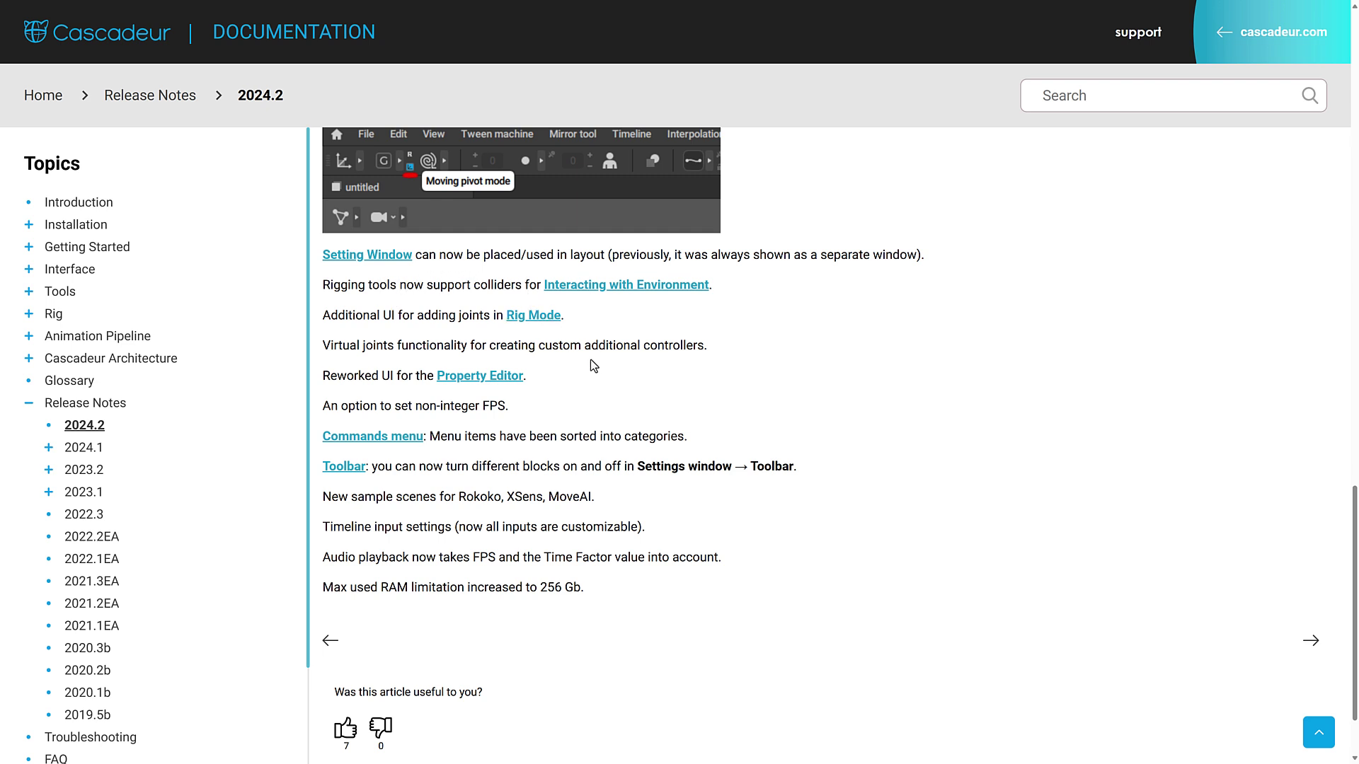
{"action": "scroll", "coordinate": [591, 359], "scroll_direction": "up", "scroll_amount": 10}
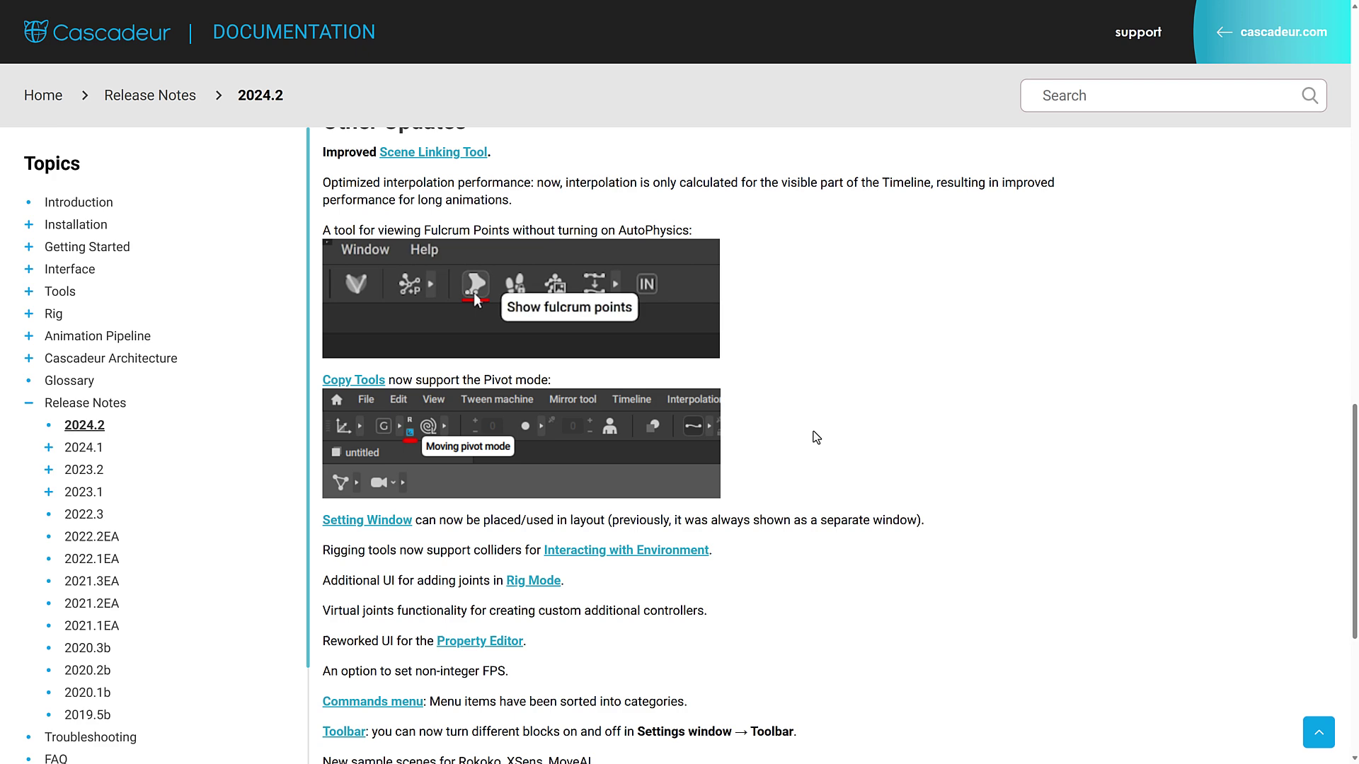
{"action": "scroll", "coordinate": [813, 418], "scroll_direction": "up", "scroll_amount": 10}
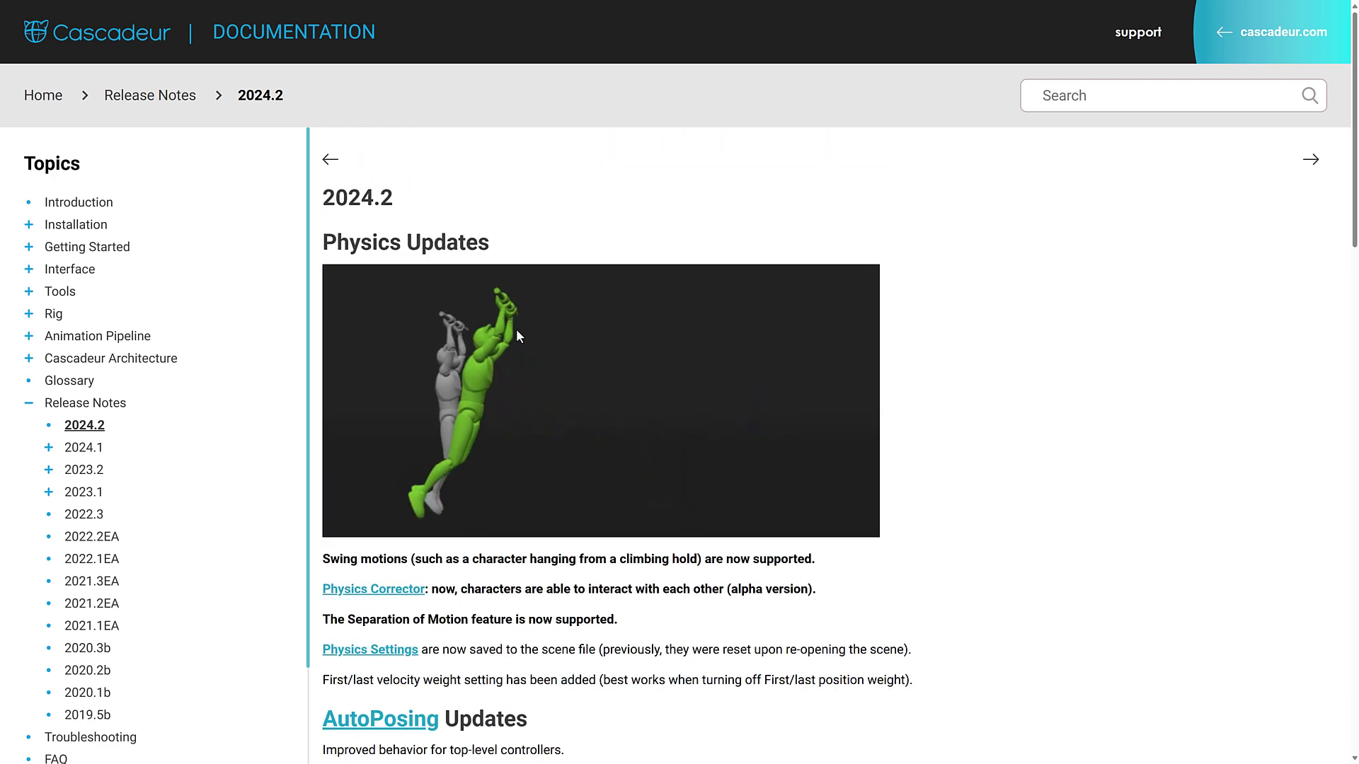
Go to the pricing page listing the Free, Indie, Pro and Teams plans.
{"action": "scroll", "coordinate": [708, 425], "scroll_direction": "down", "scroll_amount": 6}
{"action": "scroll", "coordinate": [899, 507], "scroll_direction": "down", "scroll_amount": 5}
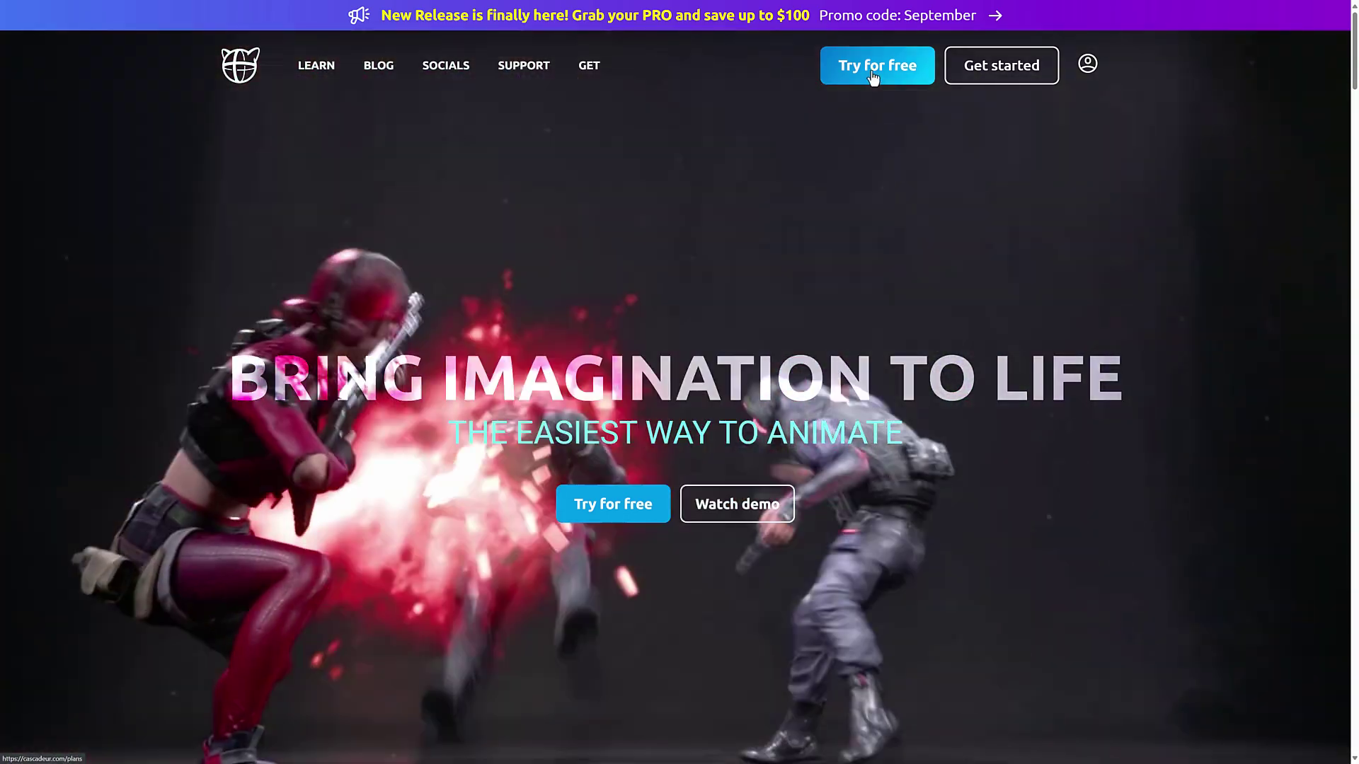
{"action": "left_click", "coordinate": [876, 74]}
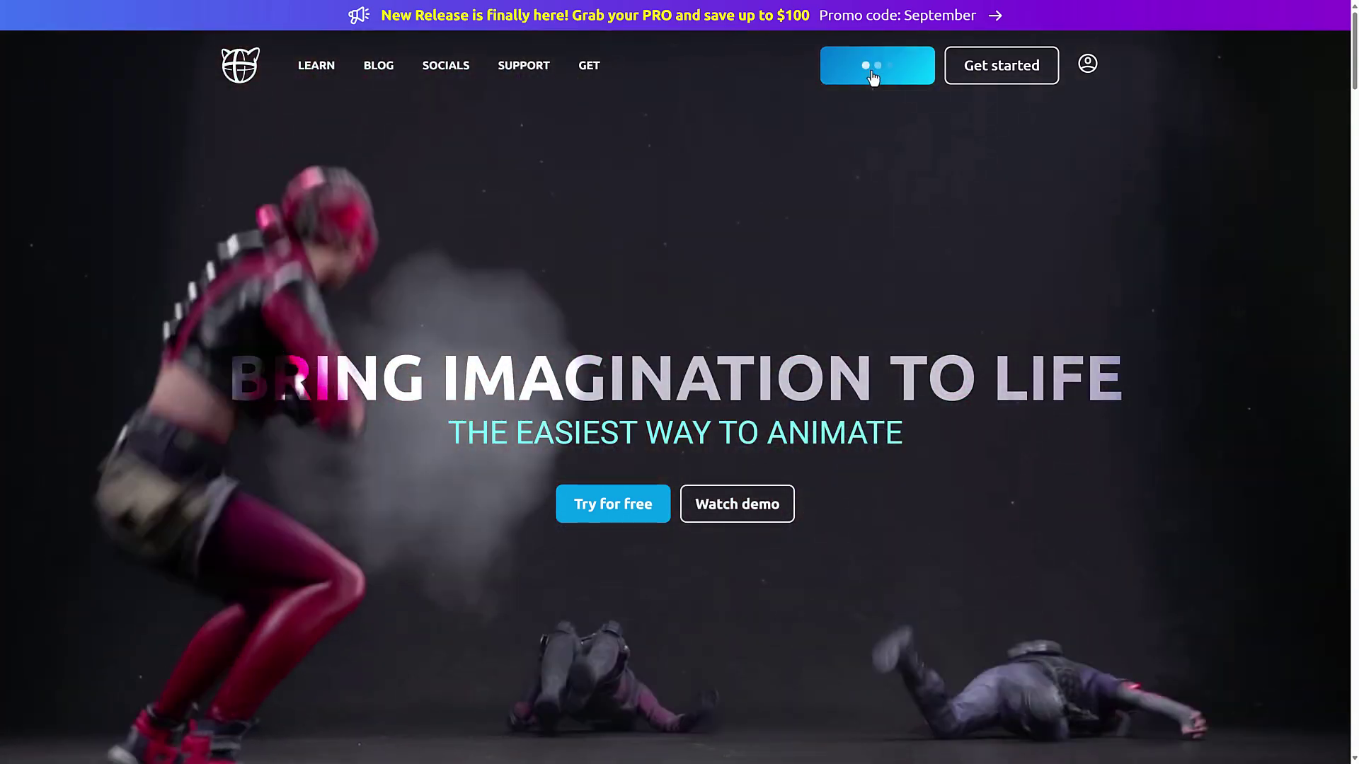
{"action": "scroll", "coordinate": [406, 363], "scroll_direction": "down", "scroll_amount": 3}
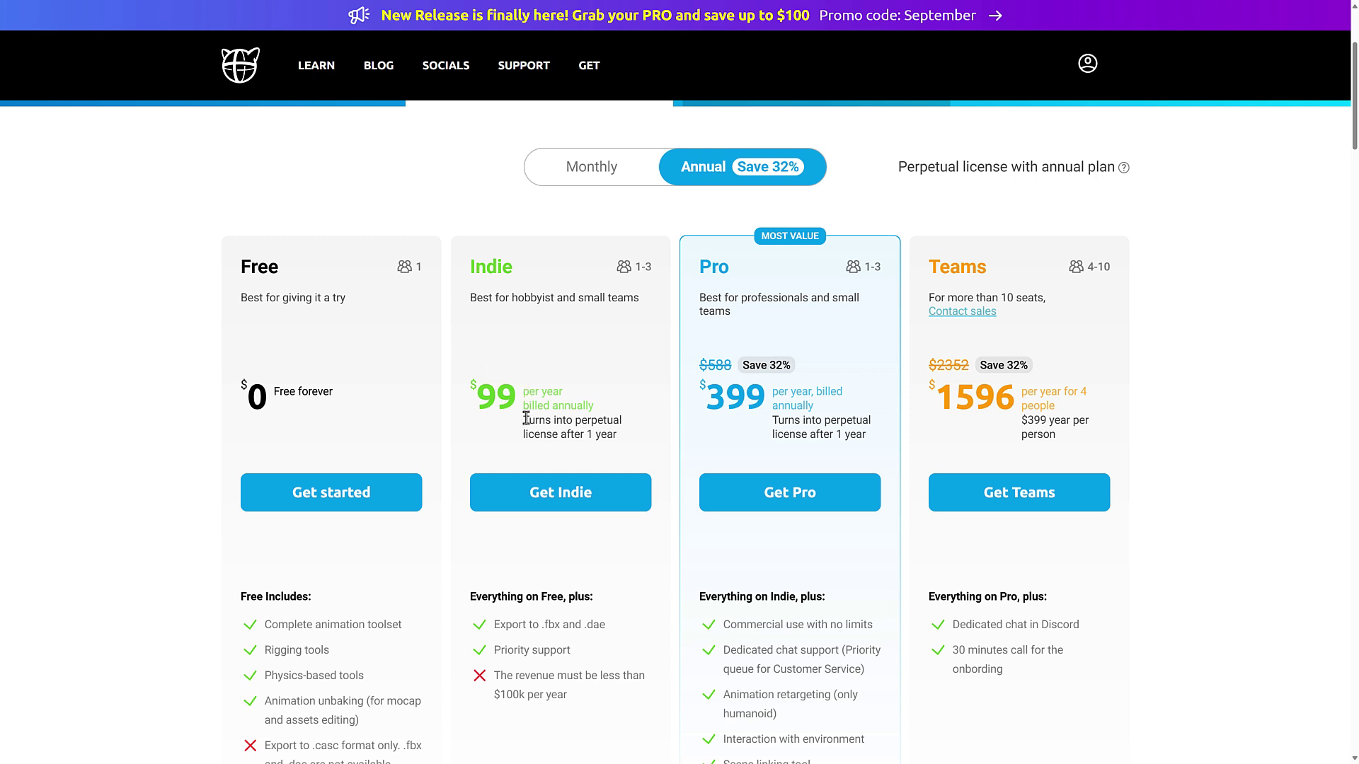
{"action": "scroll", "coordinate": [863, 414], "scroll_direction": "up", "scroll_amount": 1}
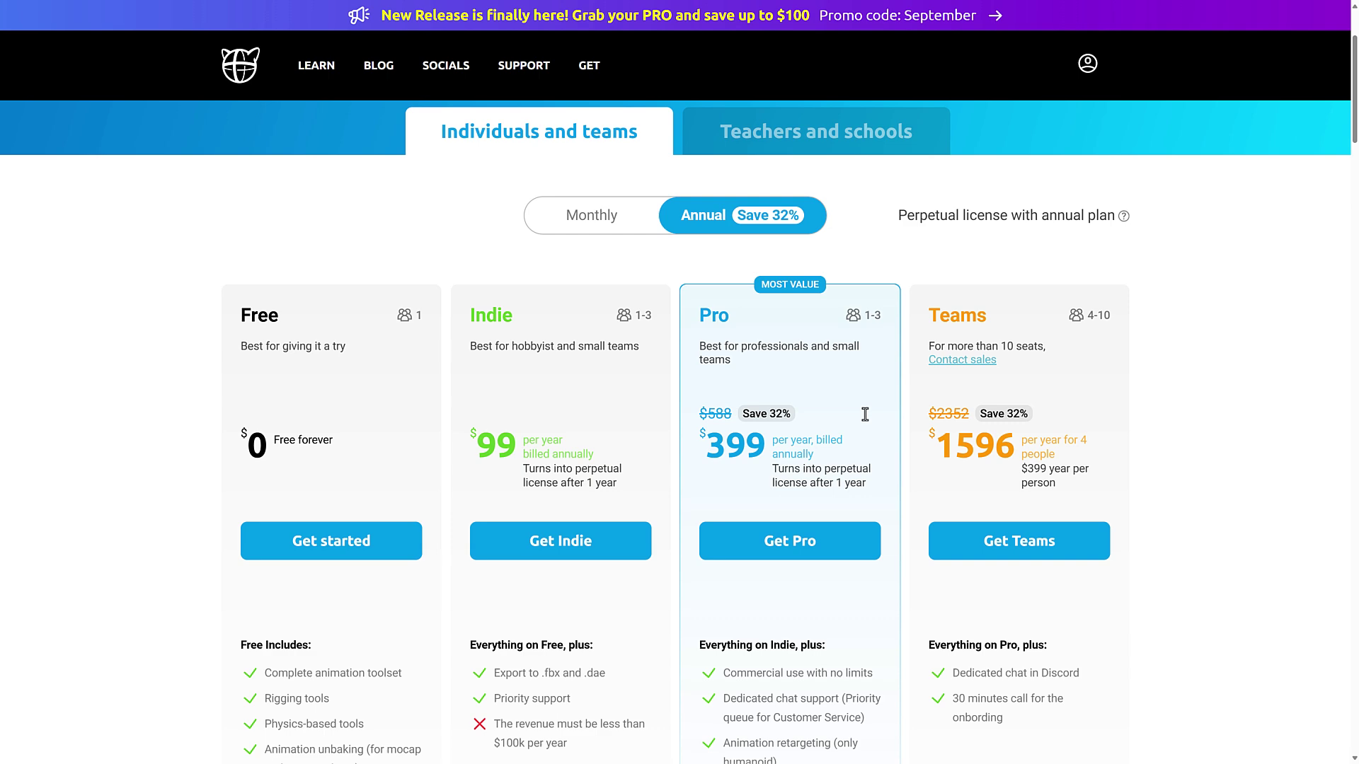
{"action": "scroll", "coordinate": [901, 428], "scroll_direction": "up", "scroll_amount": 2}
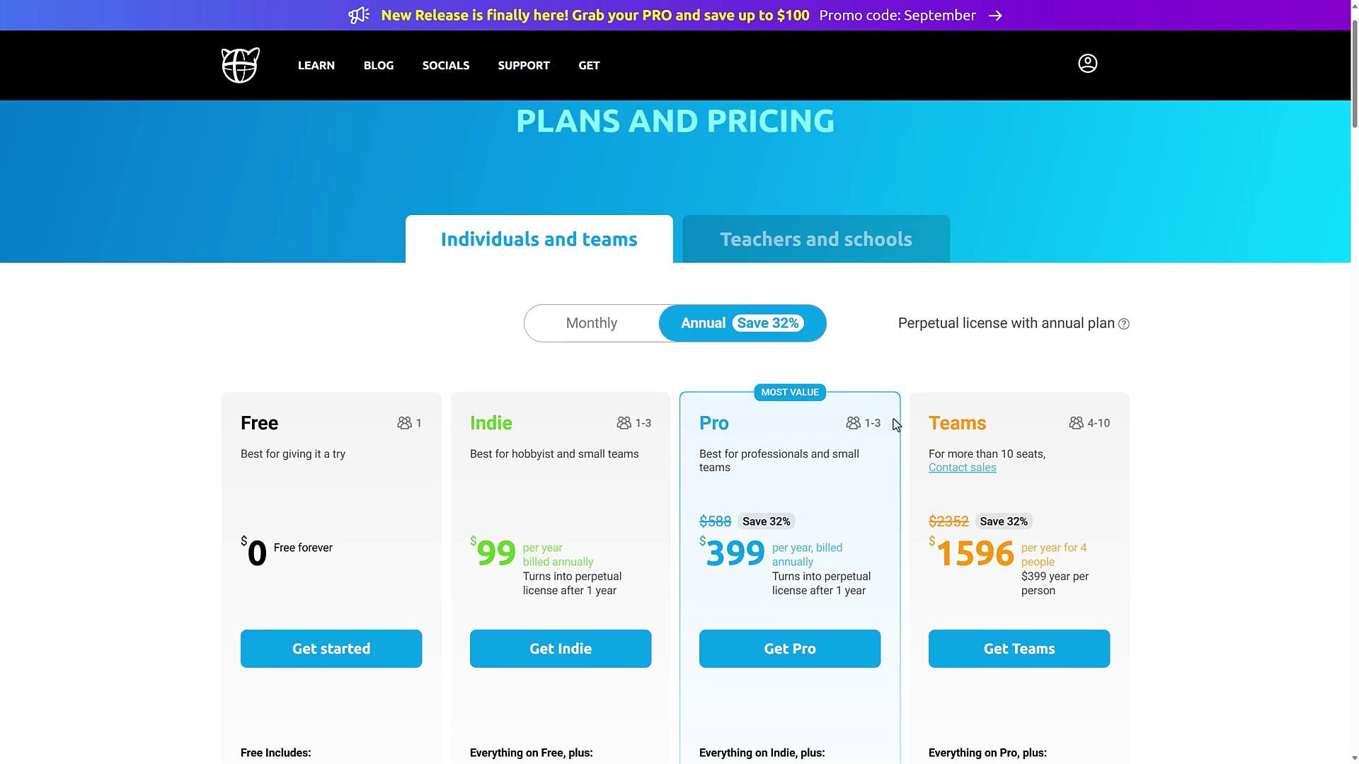
{"action": "scroll", "coordinate": [901, 427], "scroll_direction": "down", "scroll_amount": 2}
{"action": "scroll", "coordinate": [466, 453], "scroll_direction": "down", "scroll_amount": 10}
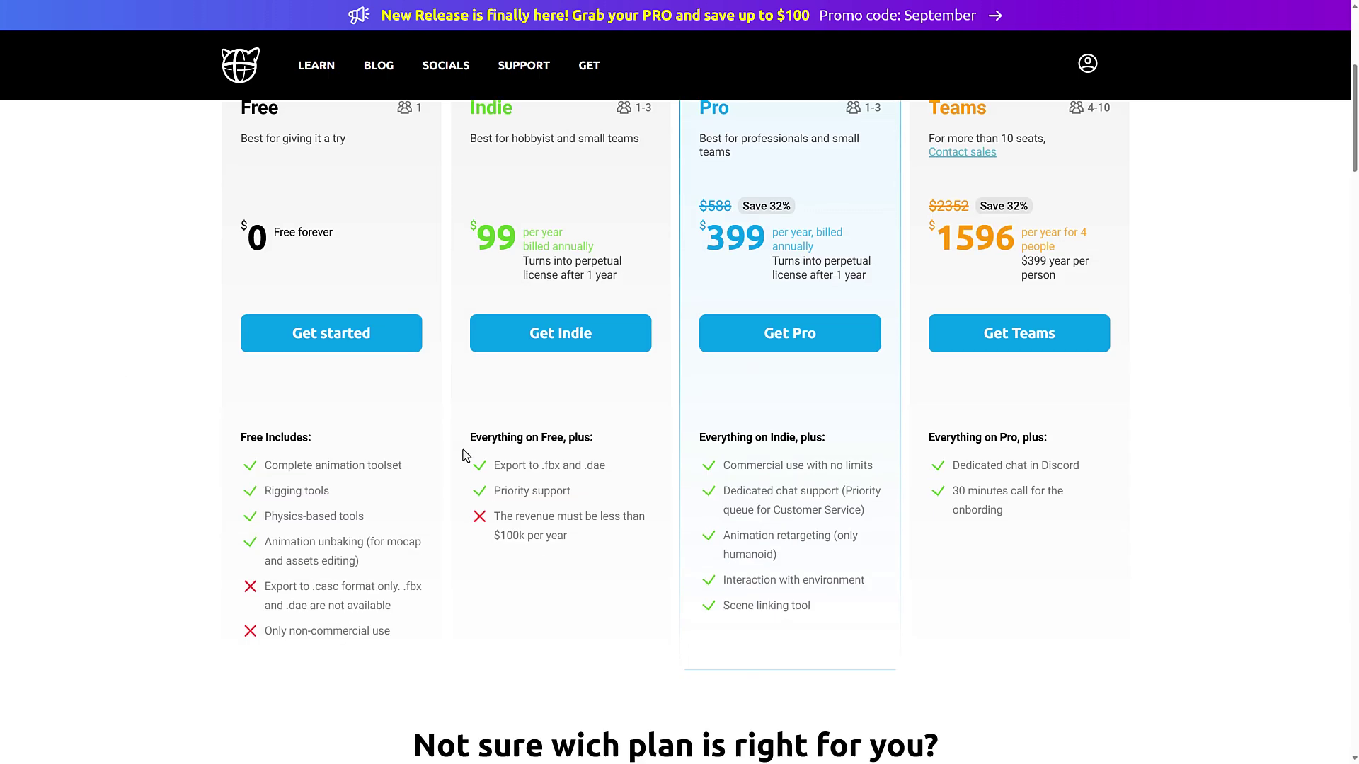
{"action": "scroll", "coordinate": [465, 454], "scroll_direction": "down", "scroll_amount": 9}
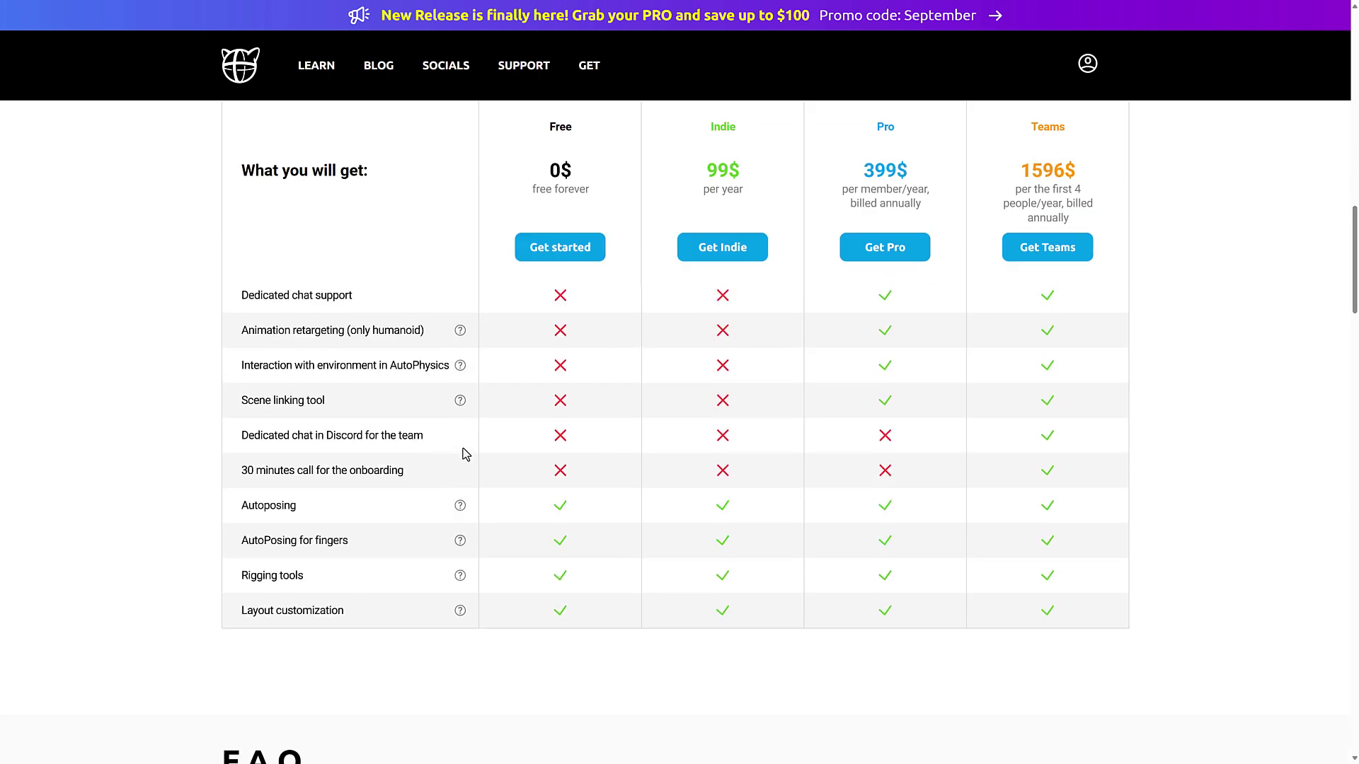
{"action": "scroll", "coordinate": [325, 408], "scroll_direction": "down", "scroll_amount": 1}
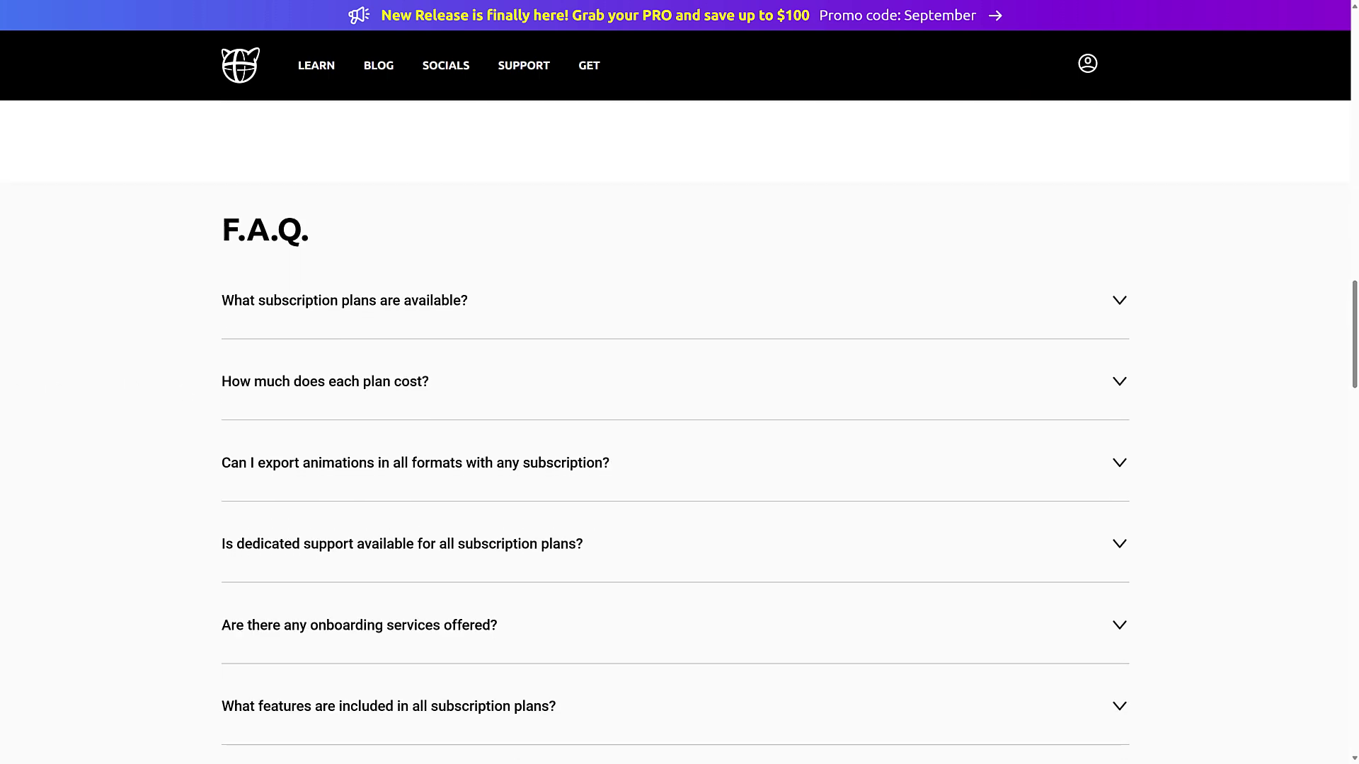
{"action": "scroll", "coordinate": [374, 266], "scroll_direction": "down", "scroll_amount": 10}
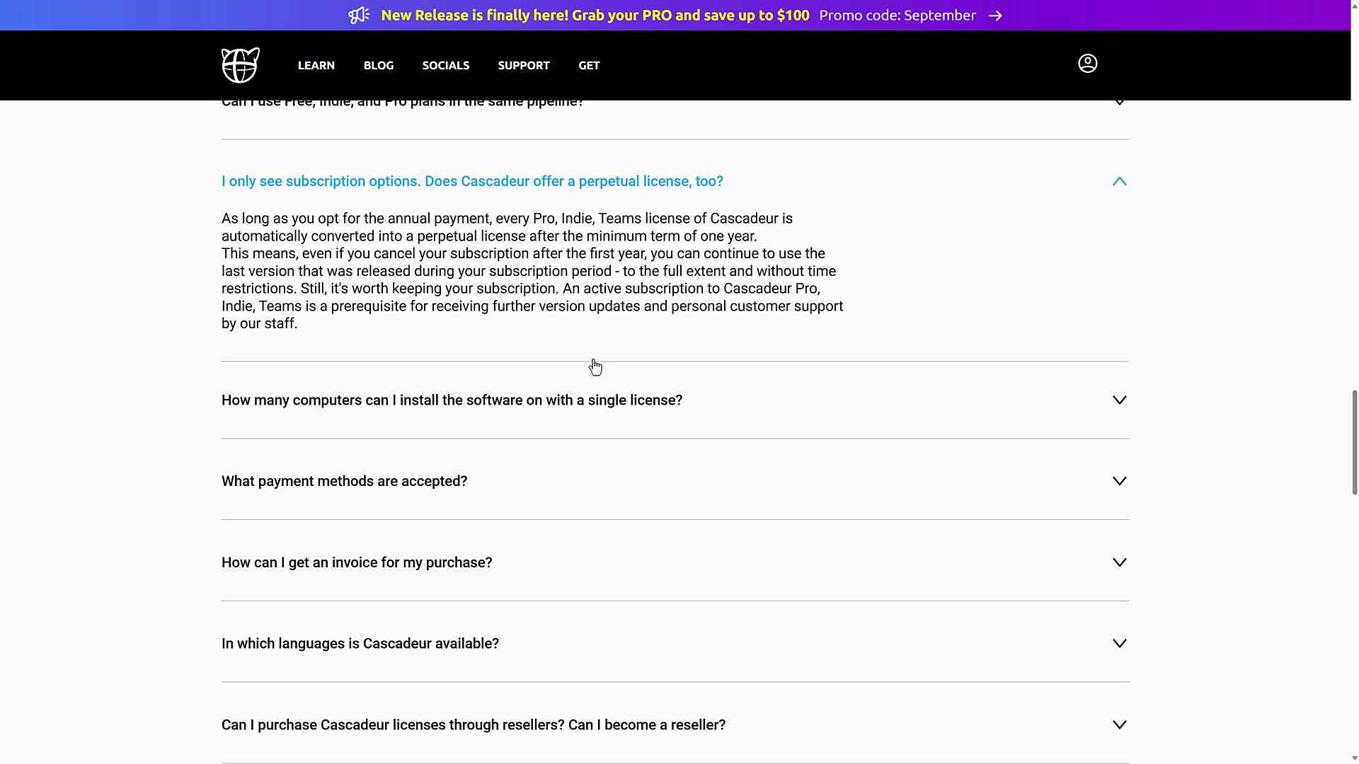
{"action": "key", "text": "Home"}
{"action": "scroll", "coordinate": [597, 365], "scroll_direction": "down", "scroll_amount": 2}
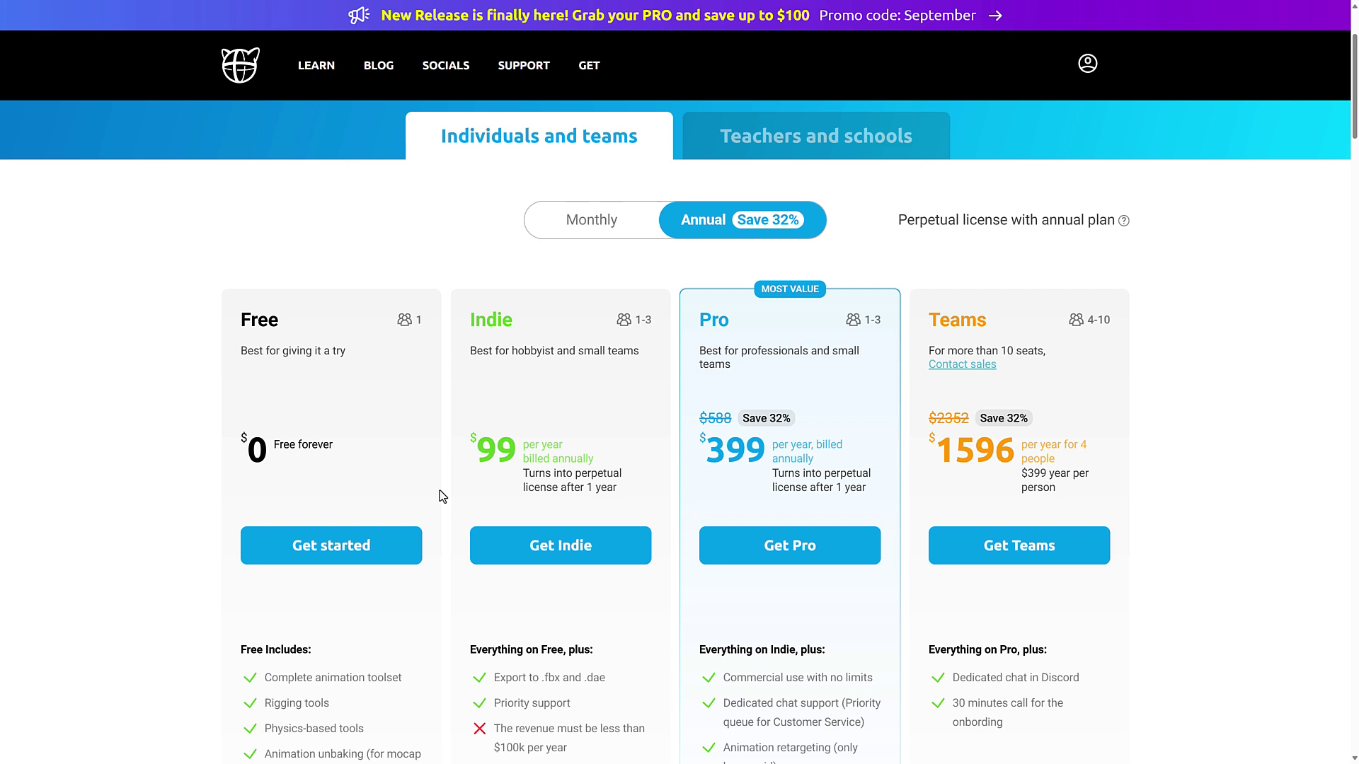
Start the Mac download of Cascadeur 2024.2 with the licence accepted, cancel it, and go back.
{"action": "left_click", "coordinate": [322, 544]}
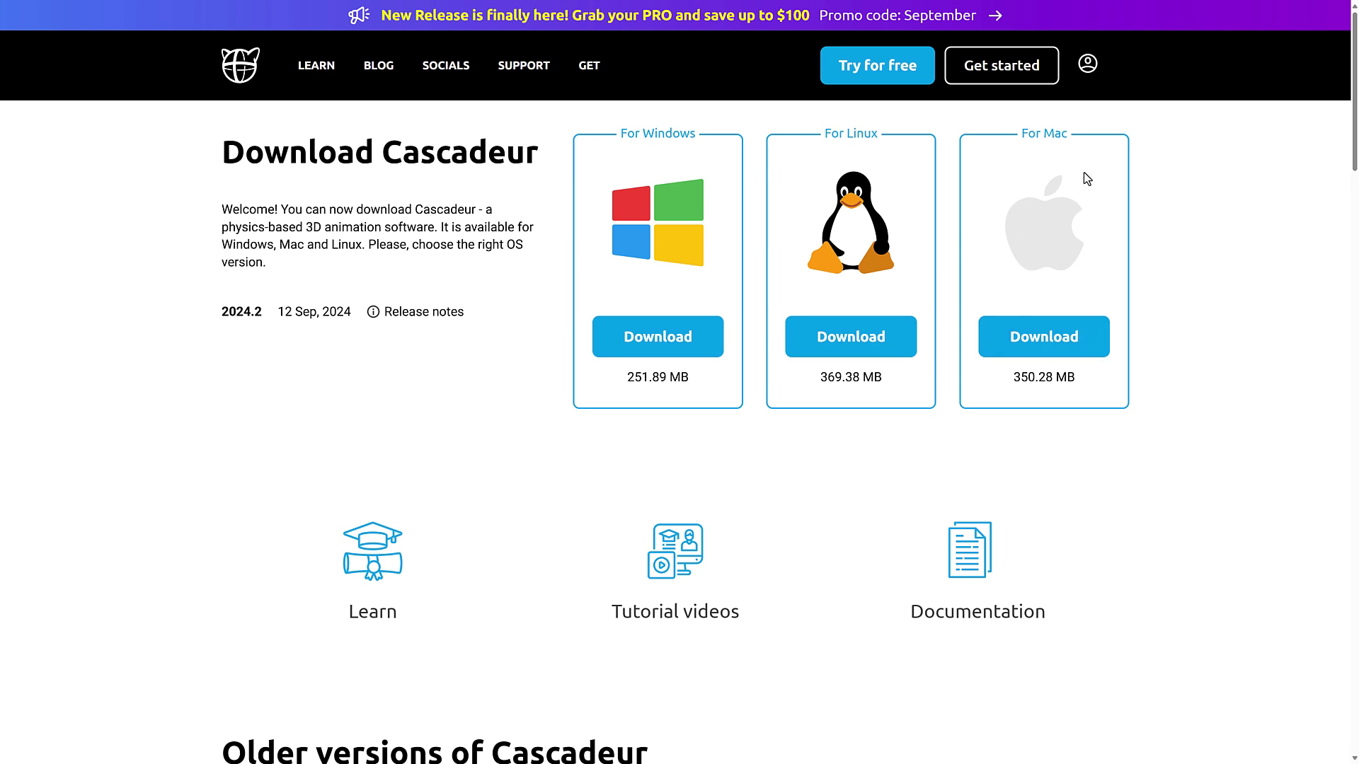
{"action": "left_click", "coordinate": [1058, 338]}
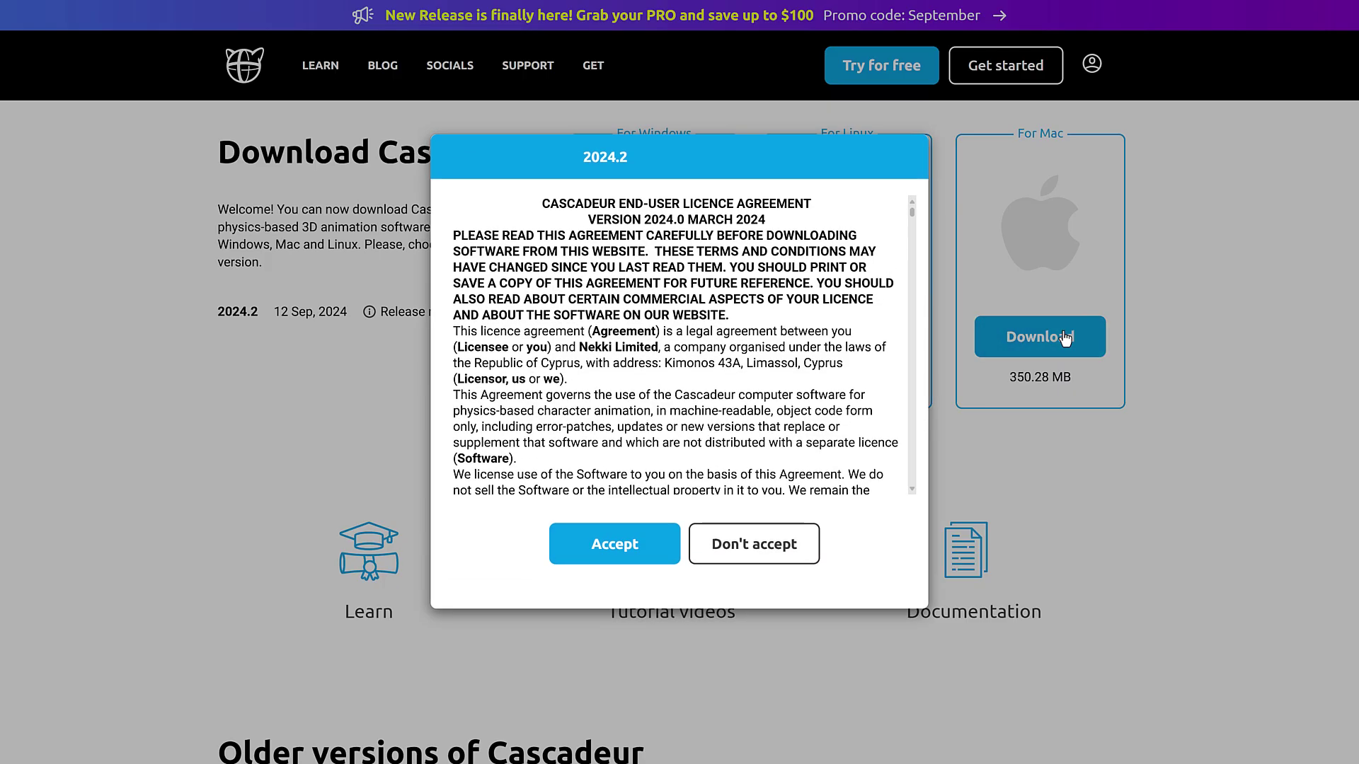
{"action": "left_click", "coordinate": [608, 550]}
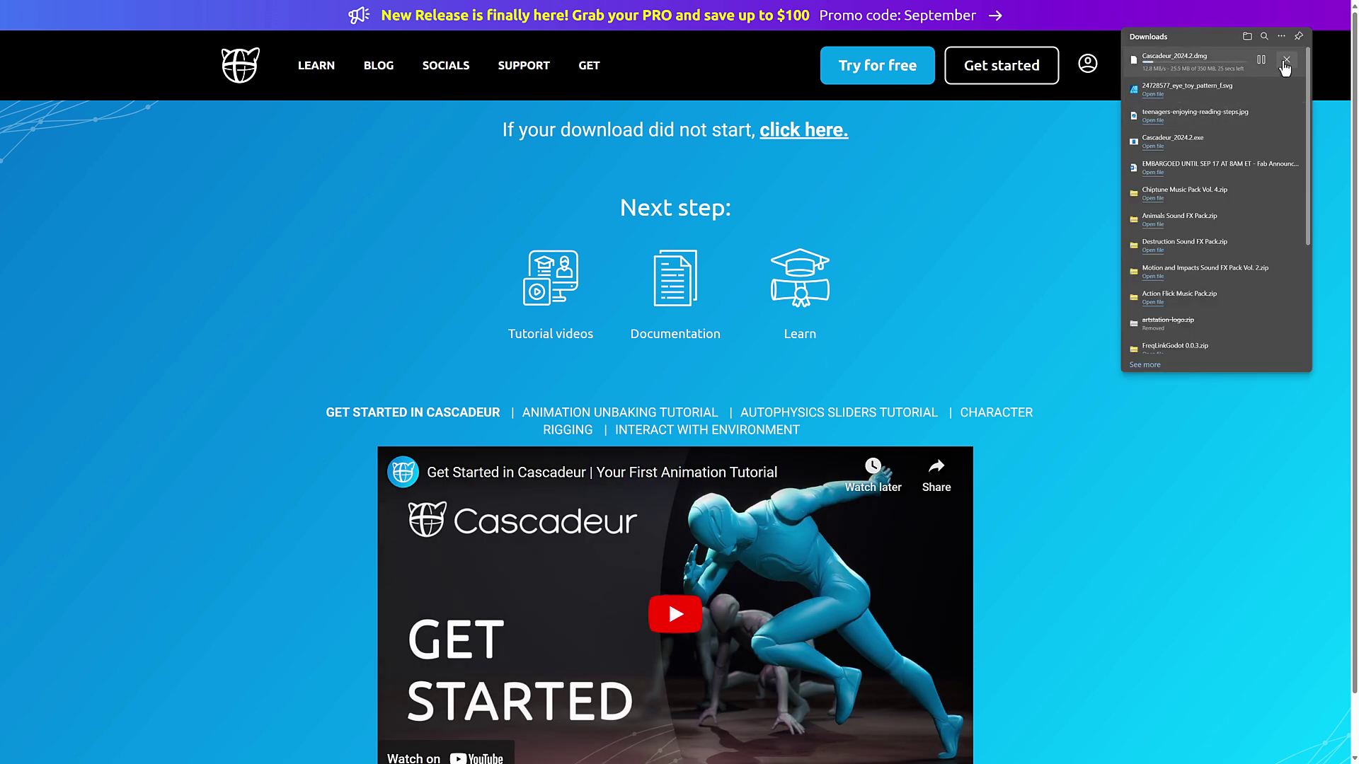
{"action": "left_click", "coordinate": [1281, 62]}
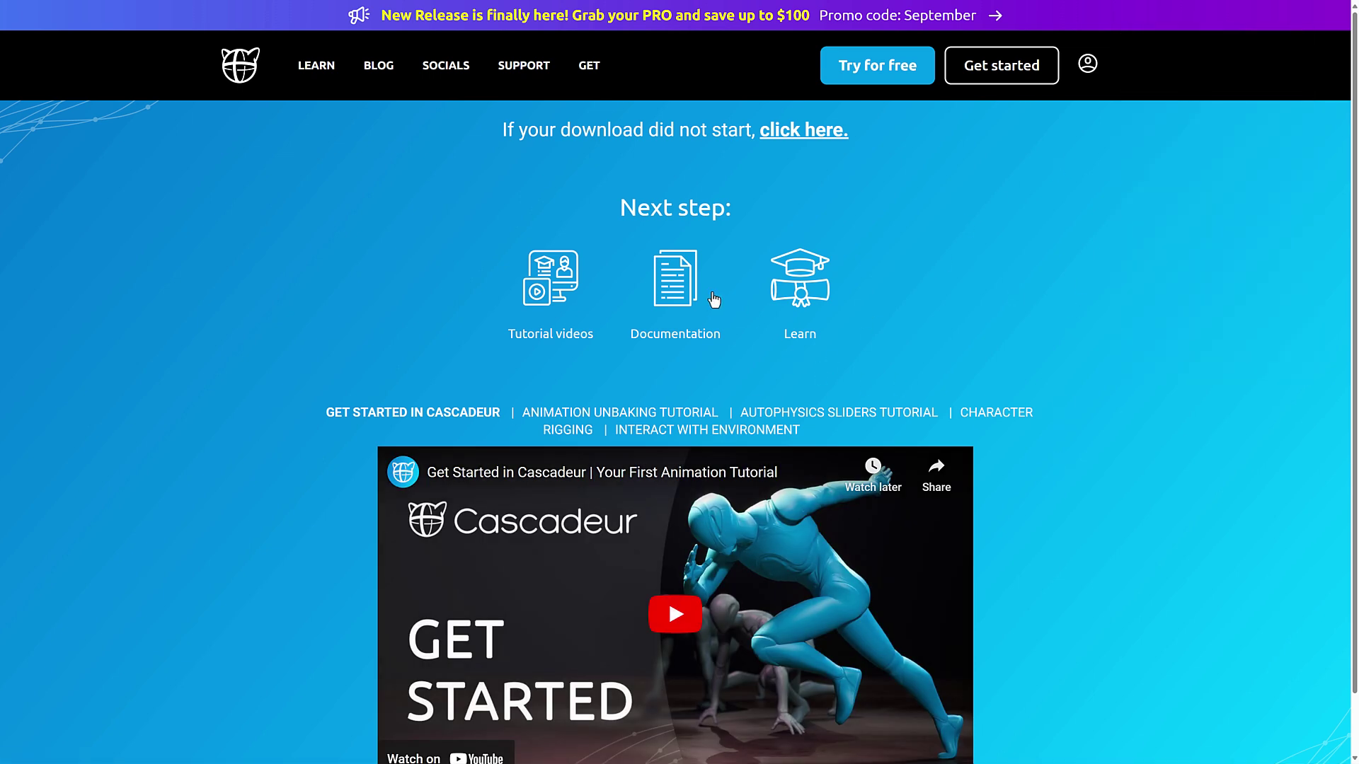
{"action": "key", "text": "alt+Left"}
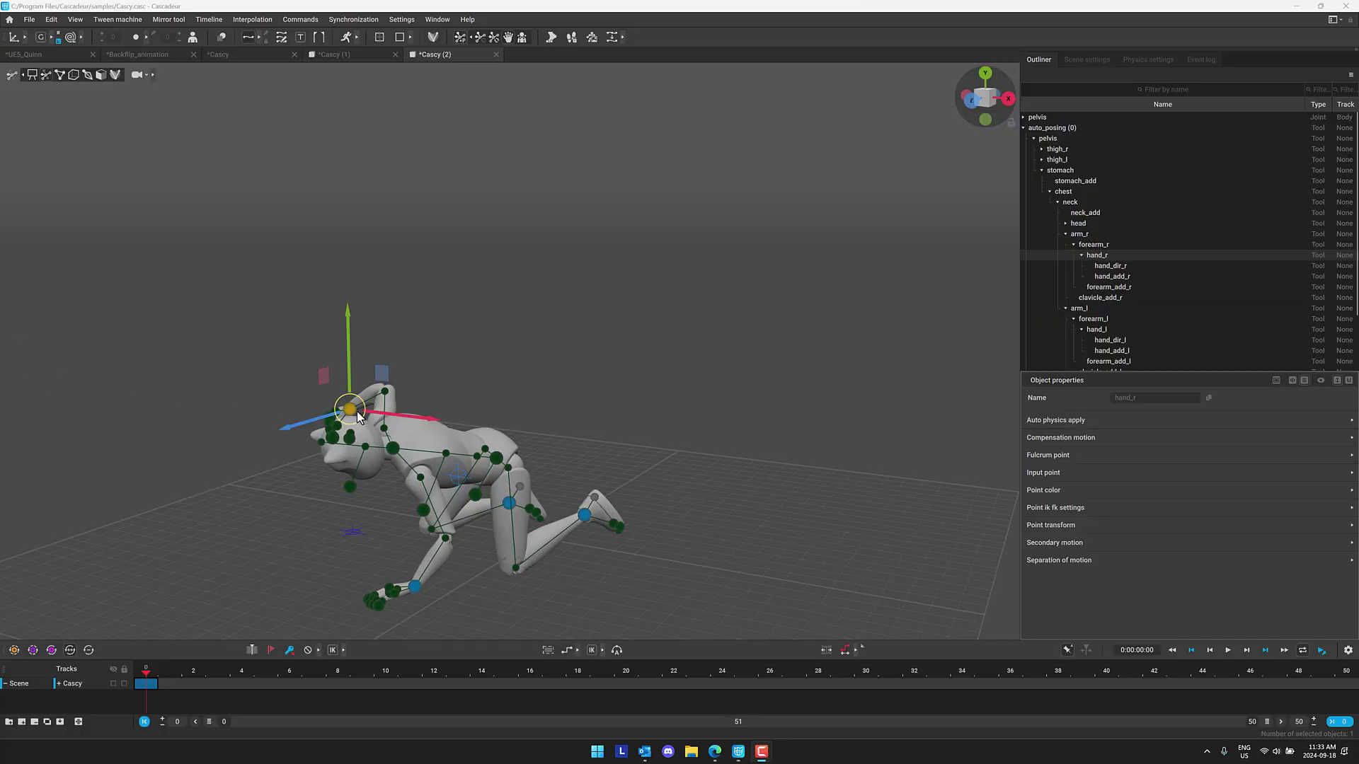
Drag the neck point to raise Cascy into a standing pose and shift it right.
{"action": "left_click", "coordinate": [393, 447]}
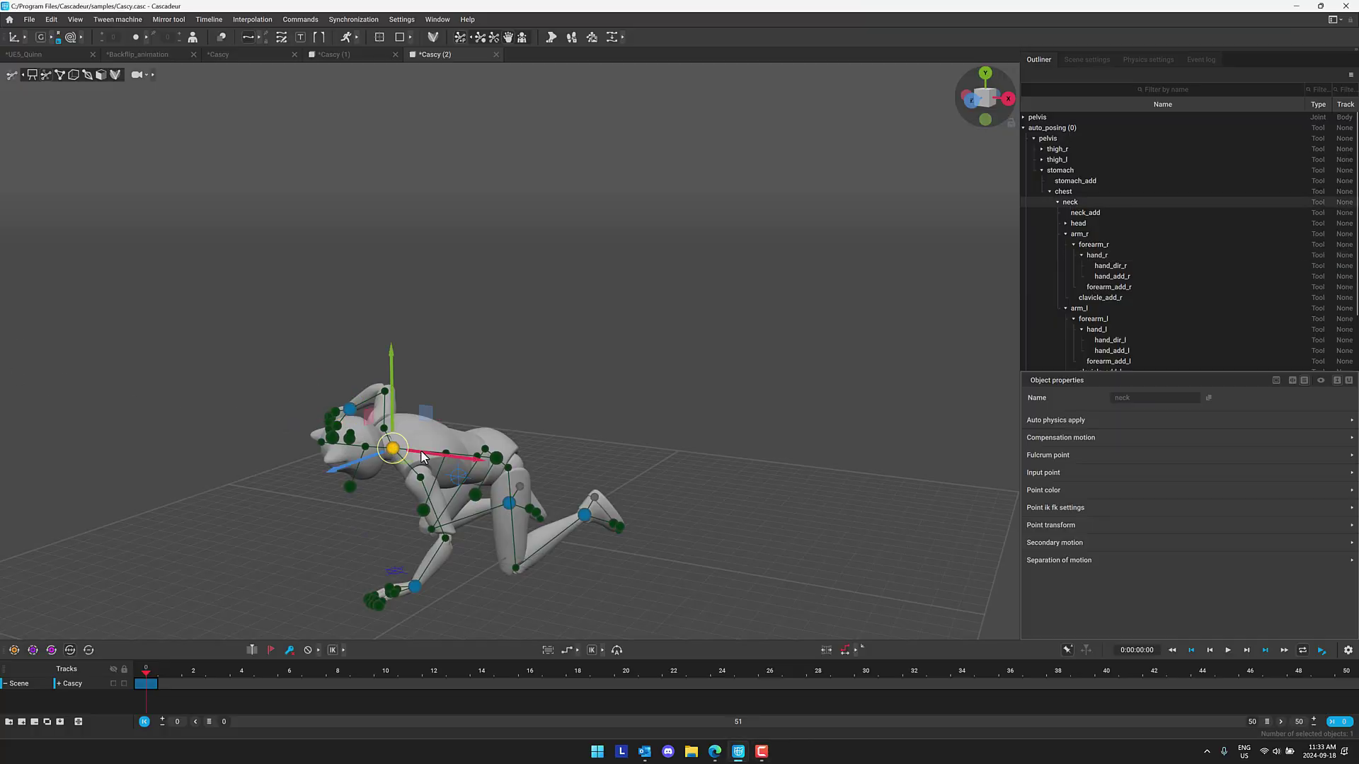
{"action": "left_click_drag", "start_coordinate": [454, 456], "coordinate": [538, 457]}
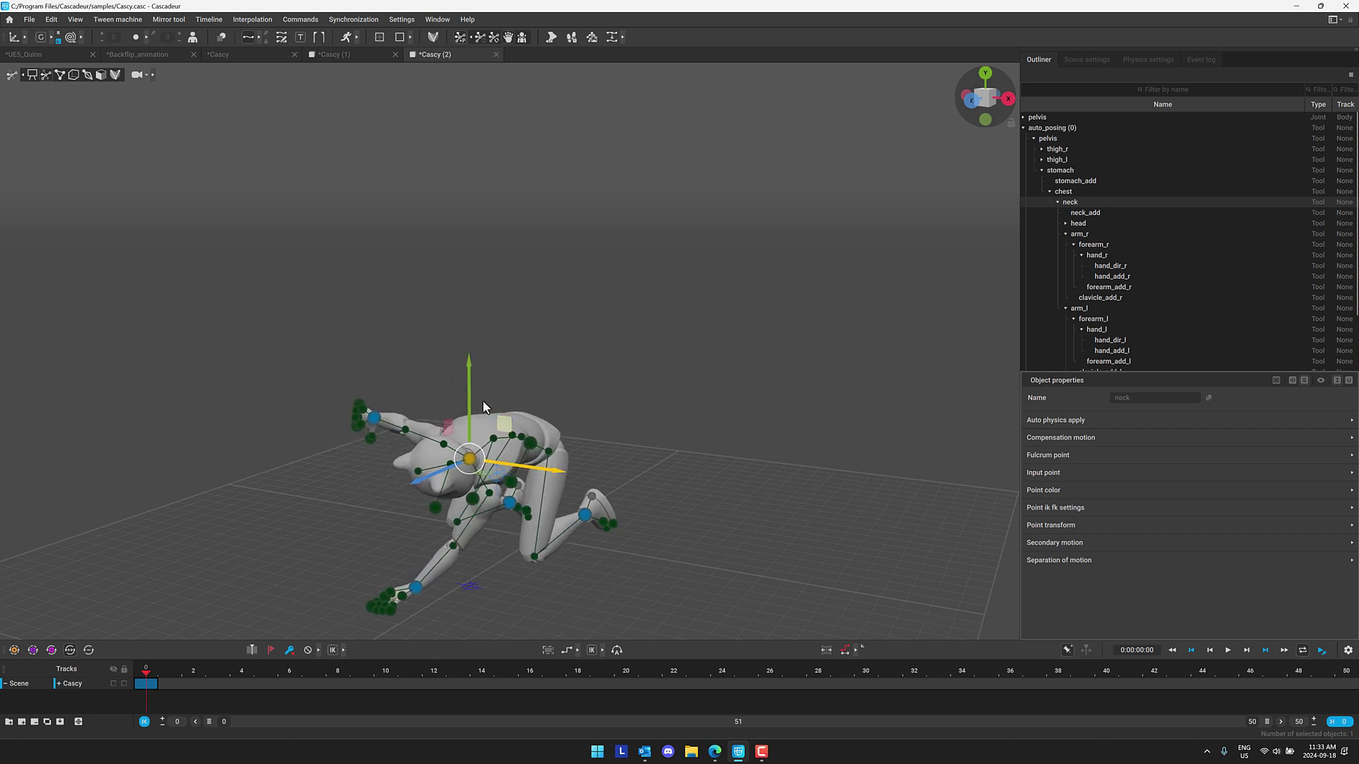
{"action": "left_click_drag", "start_coordinate": [475, 370], "coordinate": [499, 187]}
{"action": "left_click_drag", "start_coordinate": [558, 284], "coordinate": [552, 408]}
Drag the foot_l point to stretch the left leg out to the right.
{"action": "left_click", "coordinate": [463, 395]}
{"action": "left_click", "coordinate": [579, 525]}
{"action": "mouse_move", "coordinate": [583, 527]}
{"action": "left_mouse_down"}
{"action": "mouse_move", "coordinate": [691, 528]}
{"action": "mouse_move", "coordinate": [593, 525]}
{"action": "left_mouse_up"}
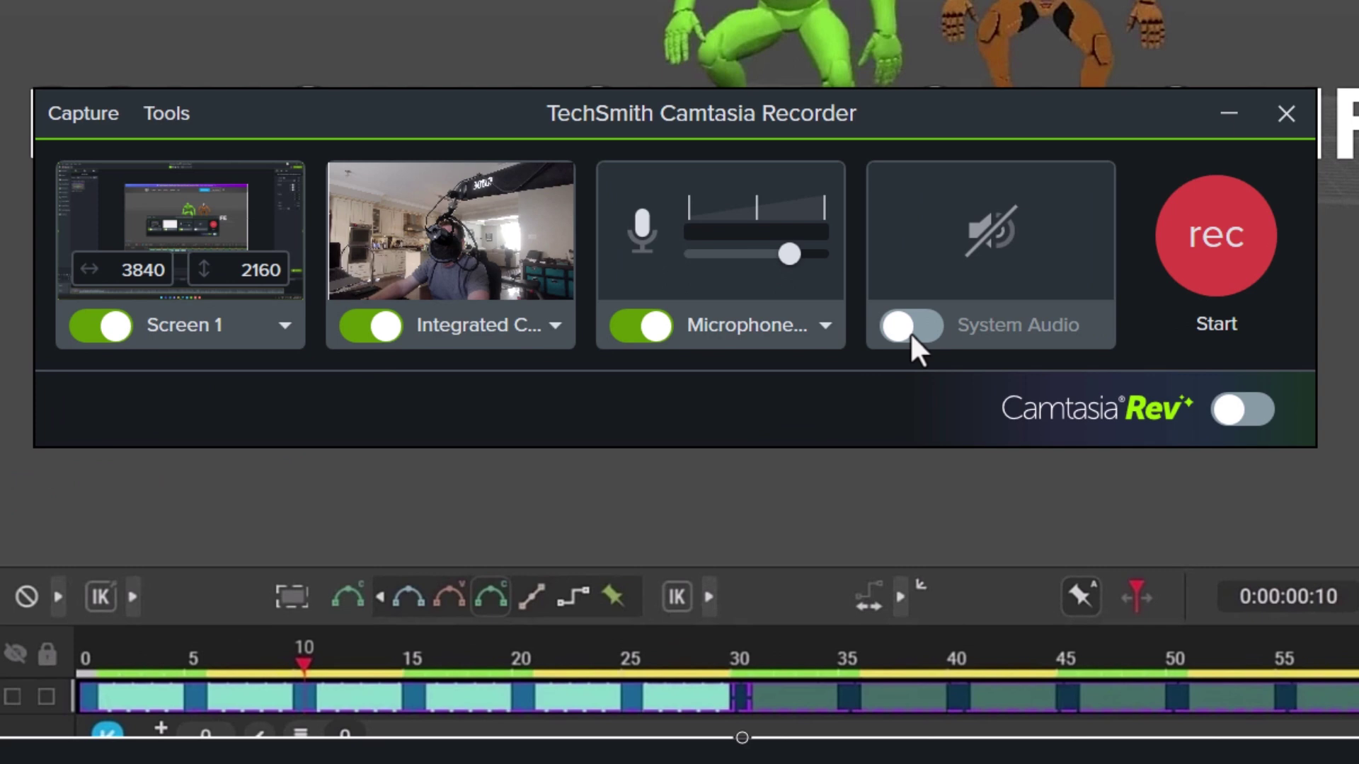
Turn off webcam capture, leaving system audio capture off.
{"action": "left_click", "coordinate": [910, 333]}
{"action": "left_click", "coordinate": [893, 332]}
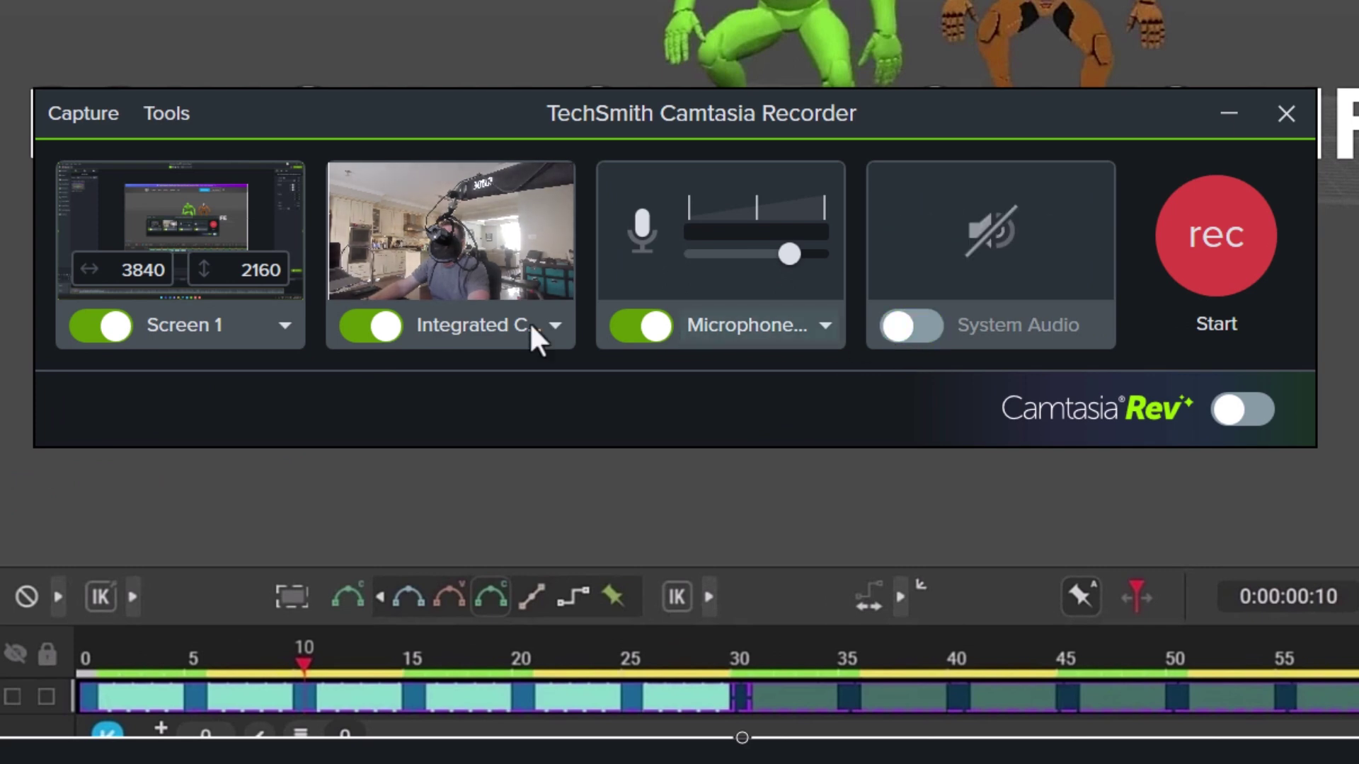
{"action": "left_click", "coordinate": [377, 330]}
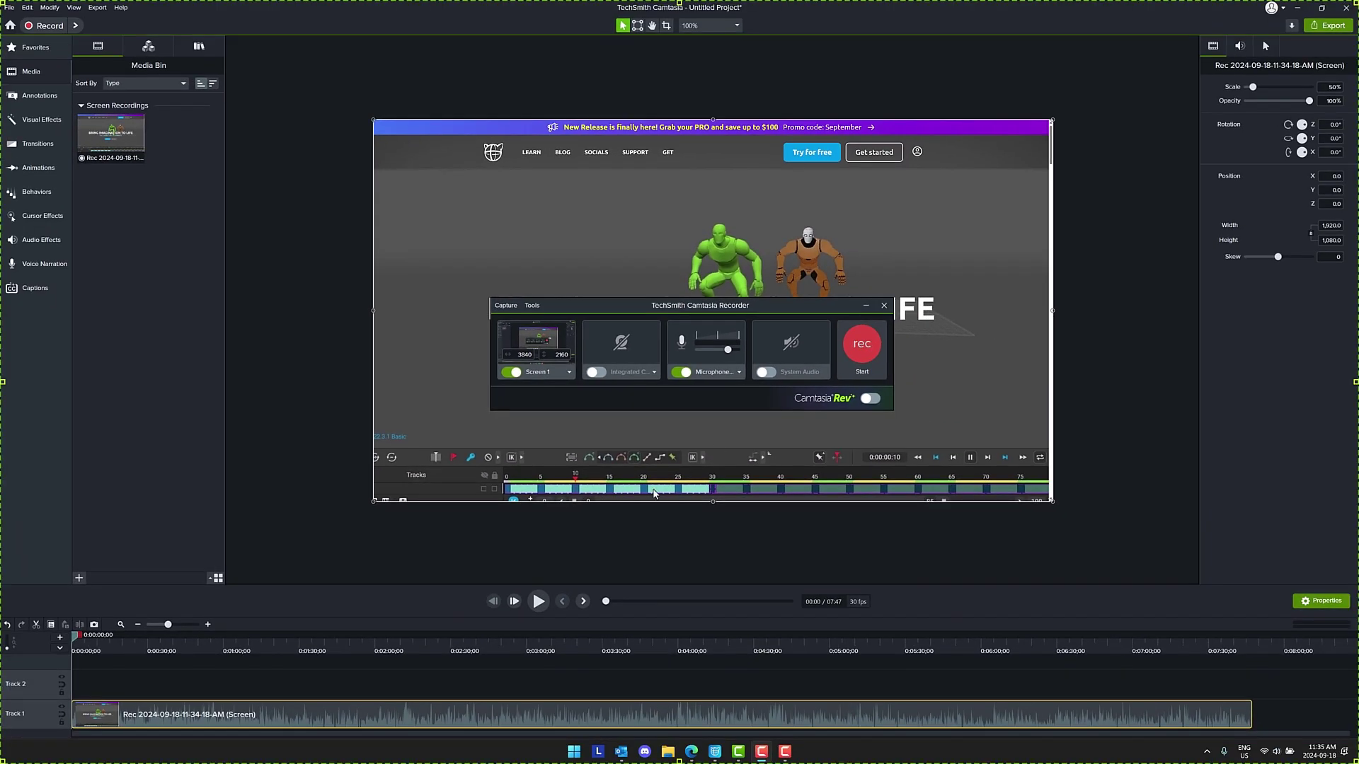
Move the recording clip up to Track 2 and separate its audio from its video.
{"action": "left_click_drag", "start_coordinate": [569, 586], "coordinate": [575, 487]}
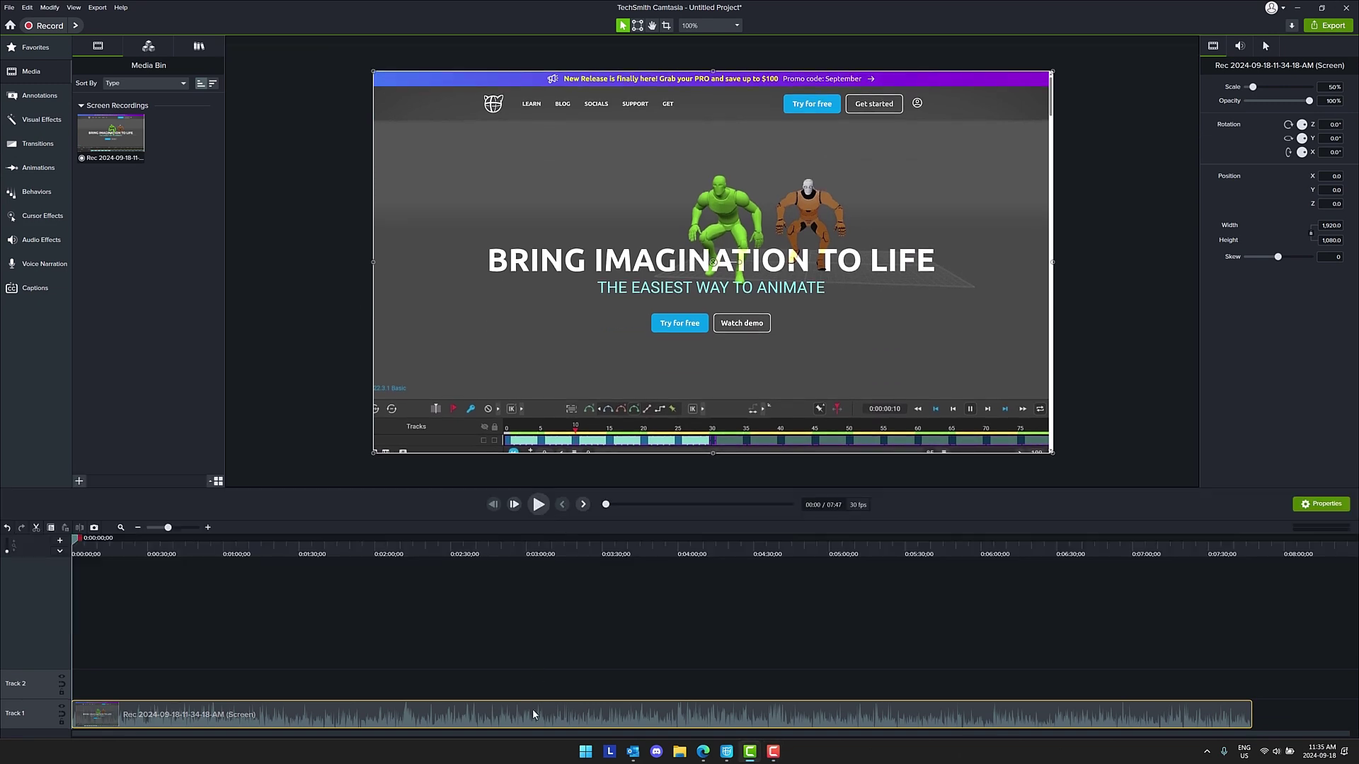
{"action": "left_click_drag", "start_coordinate": [533, 709], "coordinate": [539, 686]}
{"action": "right_click", "coordinate": [538, 686]}
{"action": "left_click", "coordinate": [596, 551]}
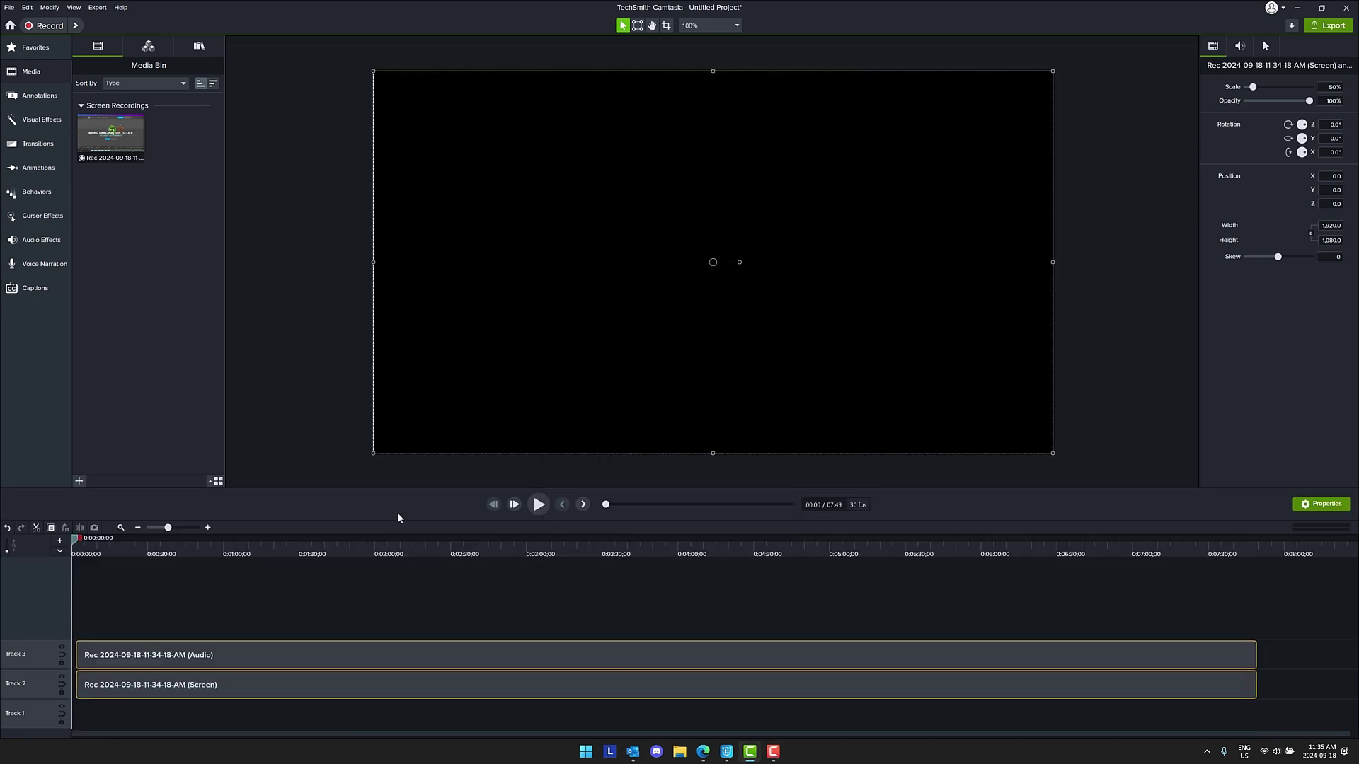
Import the Cascadeur title image into the media bin.
{"action": "right_click", "coordinate": [110, 377]}
{"action": "left_click", "coordinate": [141, 386]}
{"action": "scroll", "coordinate": [397, 318], "scroll_direction": "down", "scroll_amount": 10}
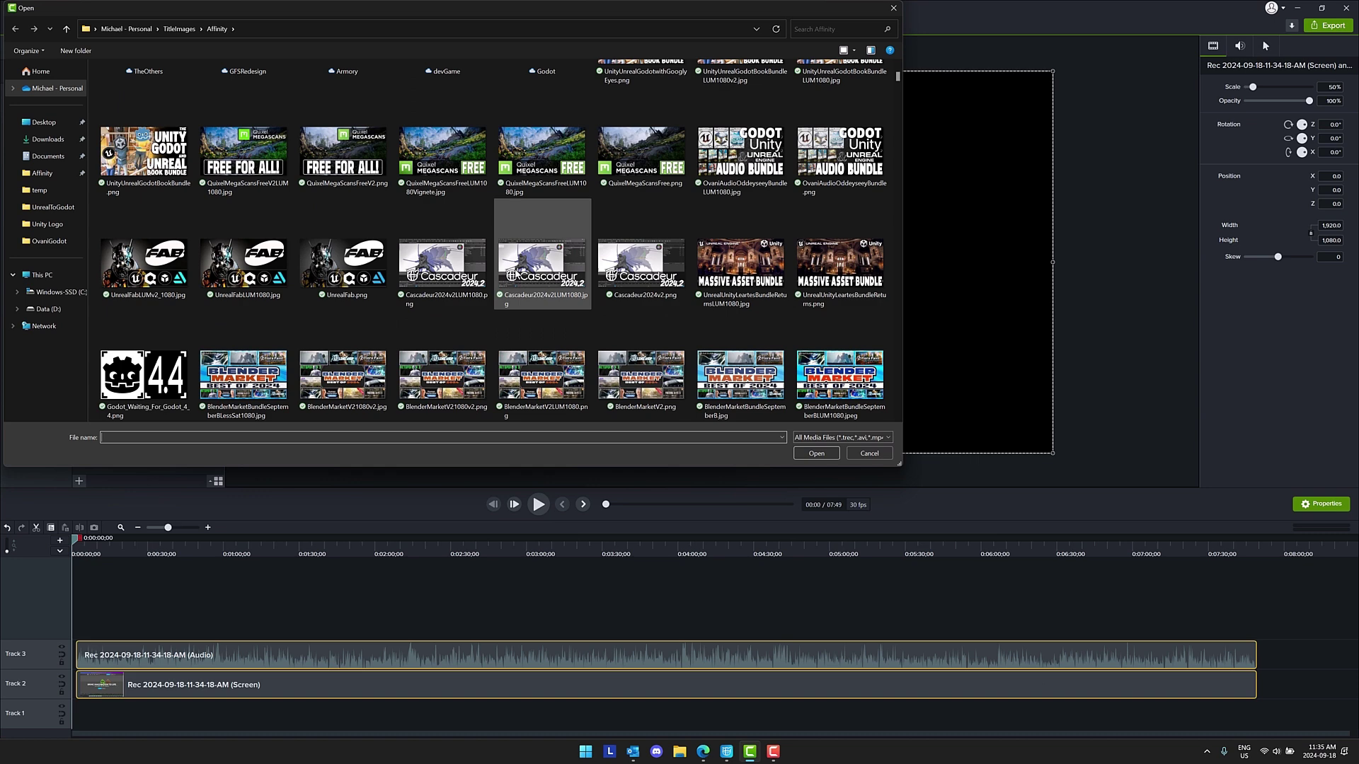
{"action": "double_click", "coordinate": [511, 275]}
Split the Track 2 video at about eight seconds and drop the Cascadeur image over the opening piece.
{"action": "left_click", "coordinate": [87, 544]}
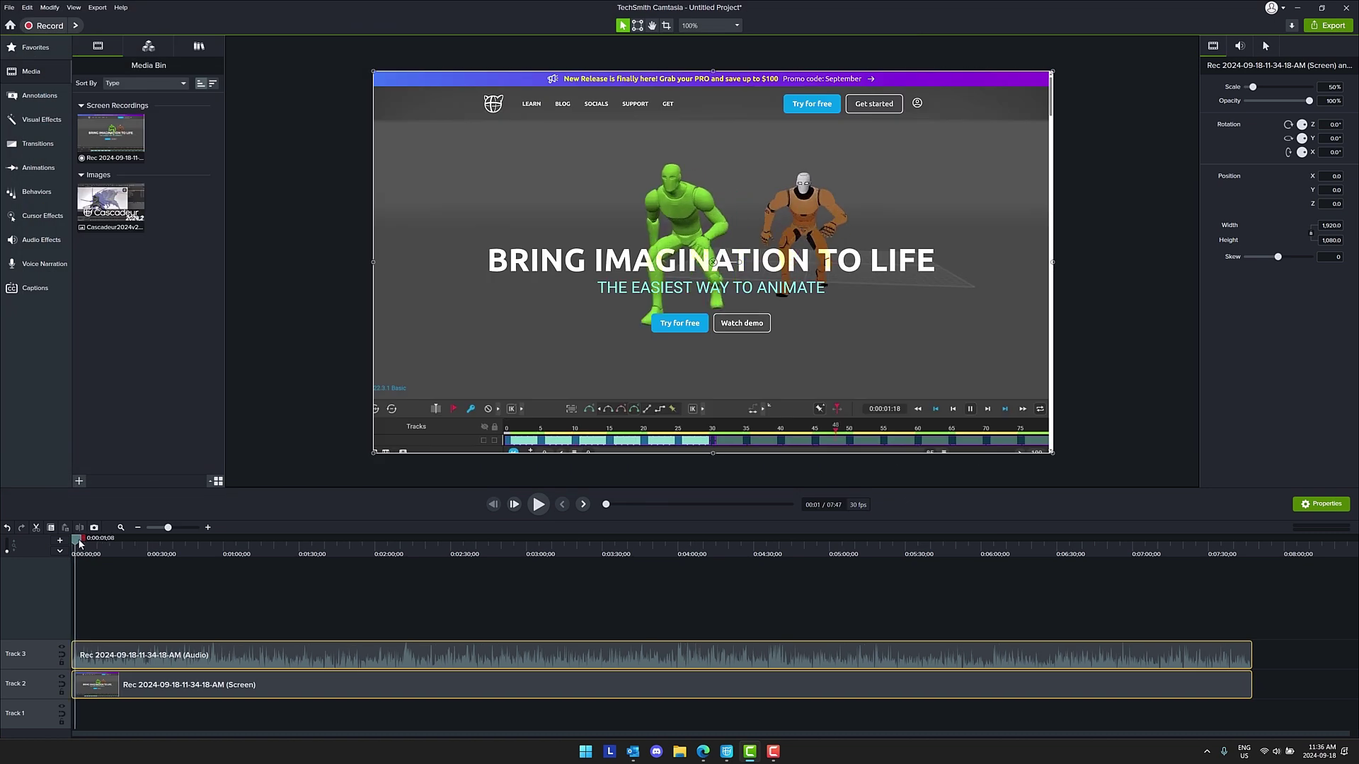
{"action": "left_click_drag", "start_coordinate": [91, 545], "coordinate": [95, 545]}
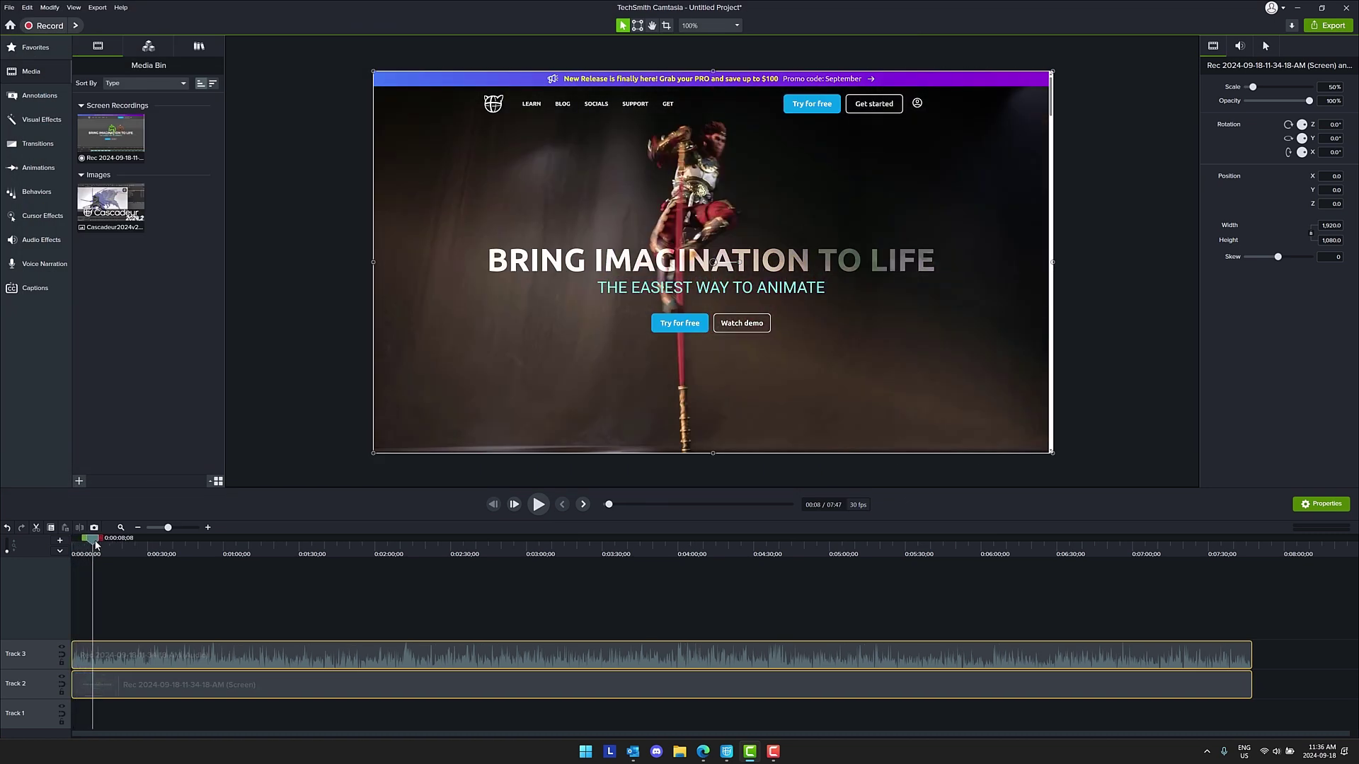
{"action": "left_click", "coordinate": [113, 685]}
{"action": "left_click", "coordinate": [79, 527]}
{"action": "left_click", "coordinate": [83, 685]}
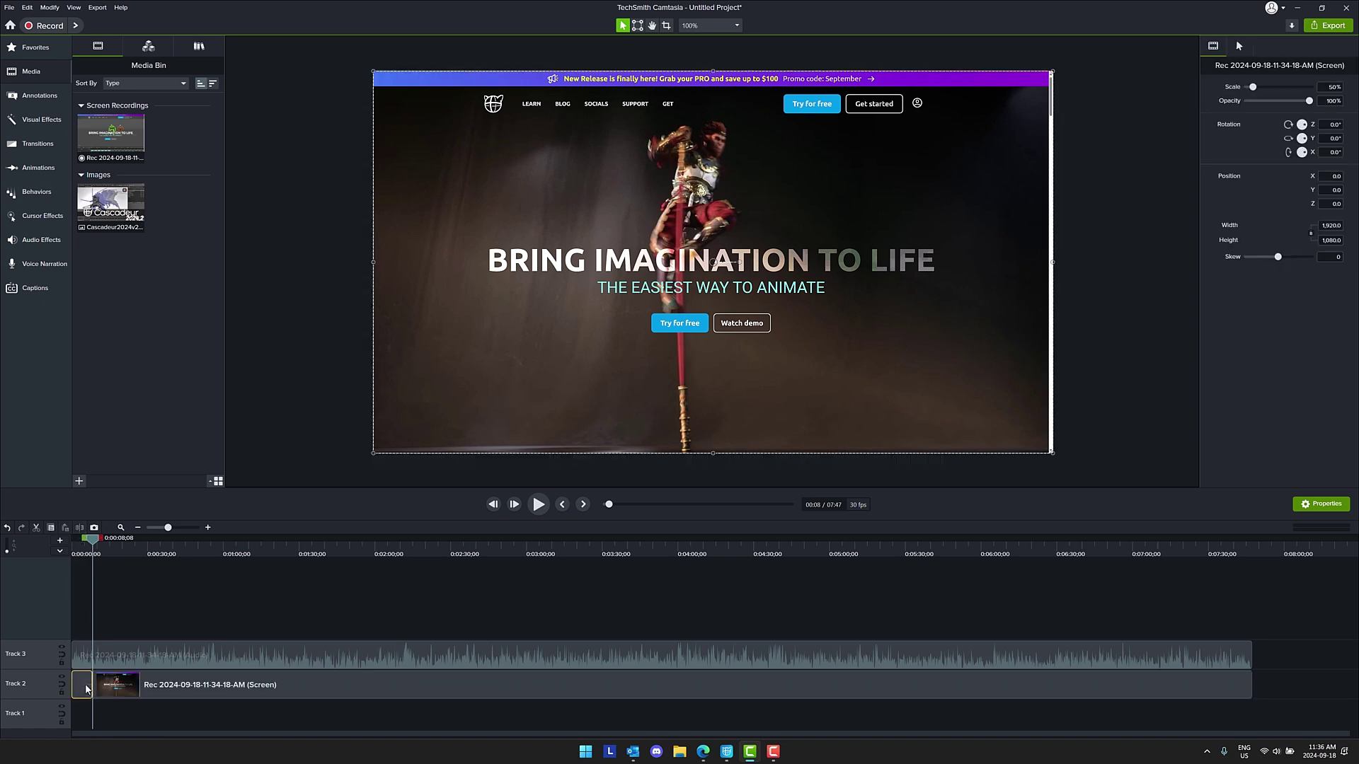
{"action": "left_click_drag", "start_coordinate": [111, 205], "coordinate": [79, 685]}
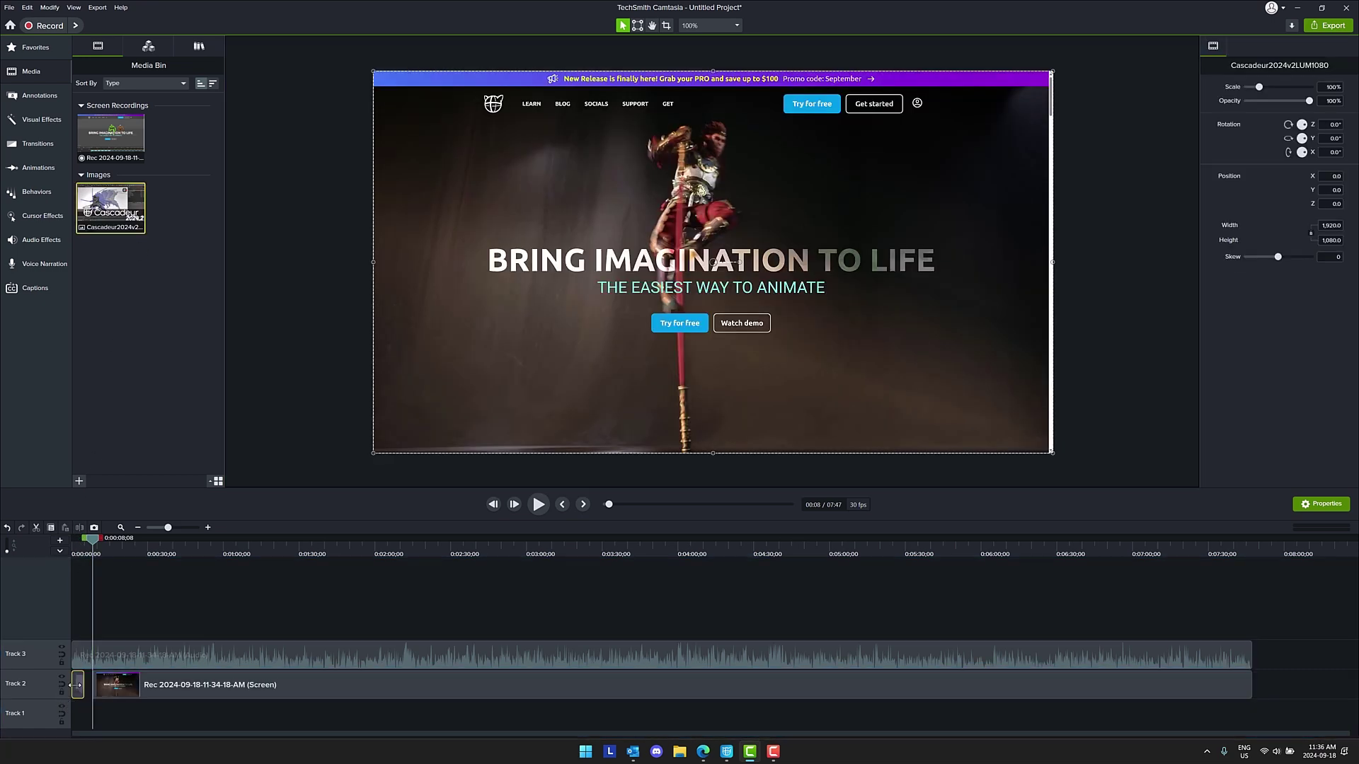
Add a Bar Wipe transition after the title image on Track 2 and preview it.
{"action": "left_click", "coordinate": [42, 145]}
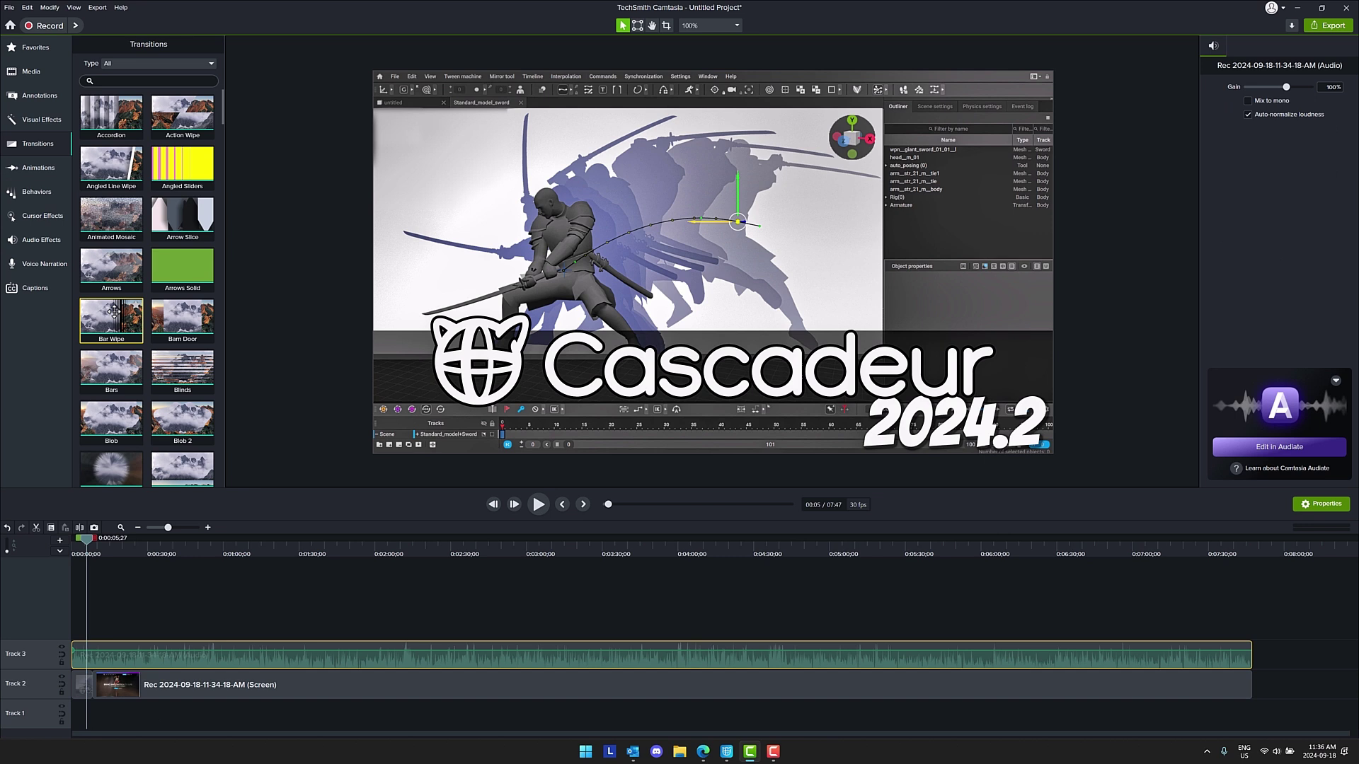
{"action": "scroll", "coordinate": [181, 340], "scroll_direction": "down", "scroll_amount": 8}
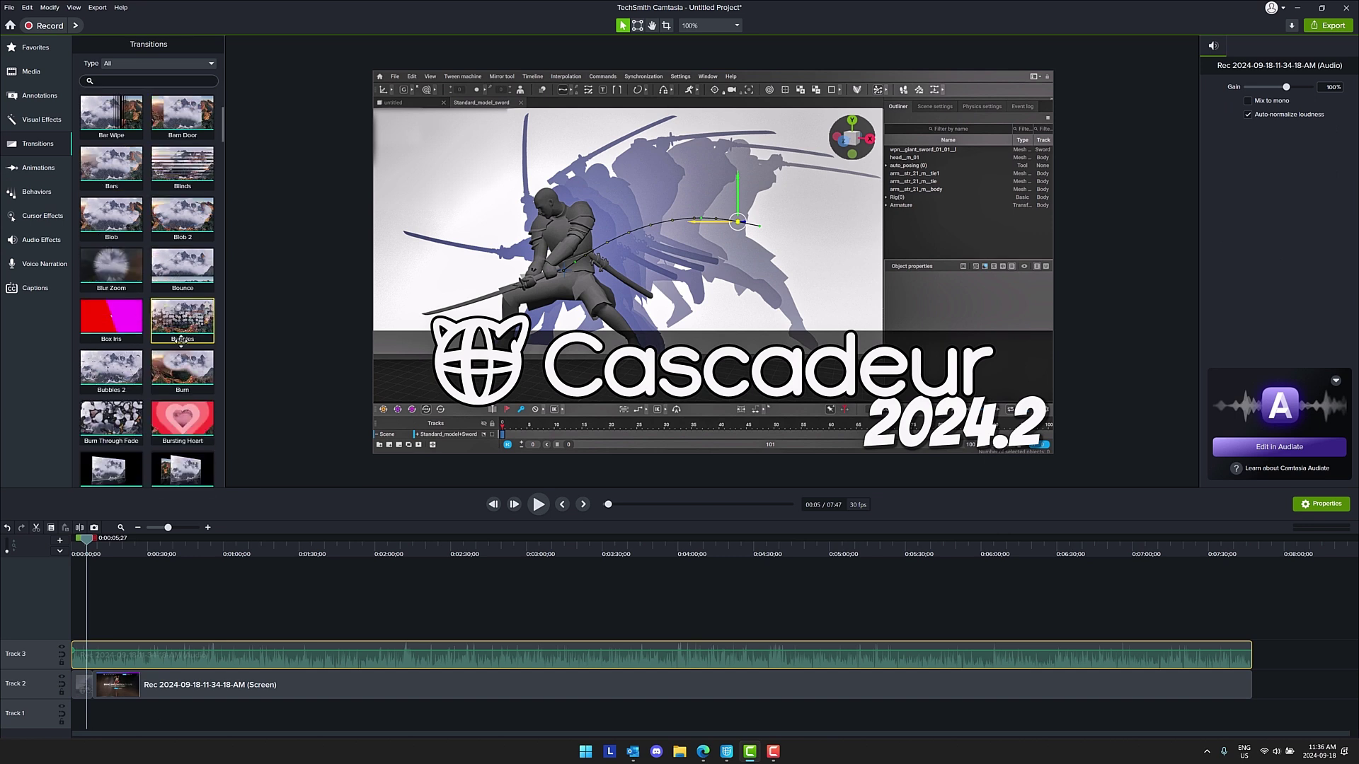
{"action": "scroll", "coordinate": [182, 340], "scroll_direction": "up", "scroll_amount": 5}
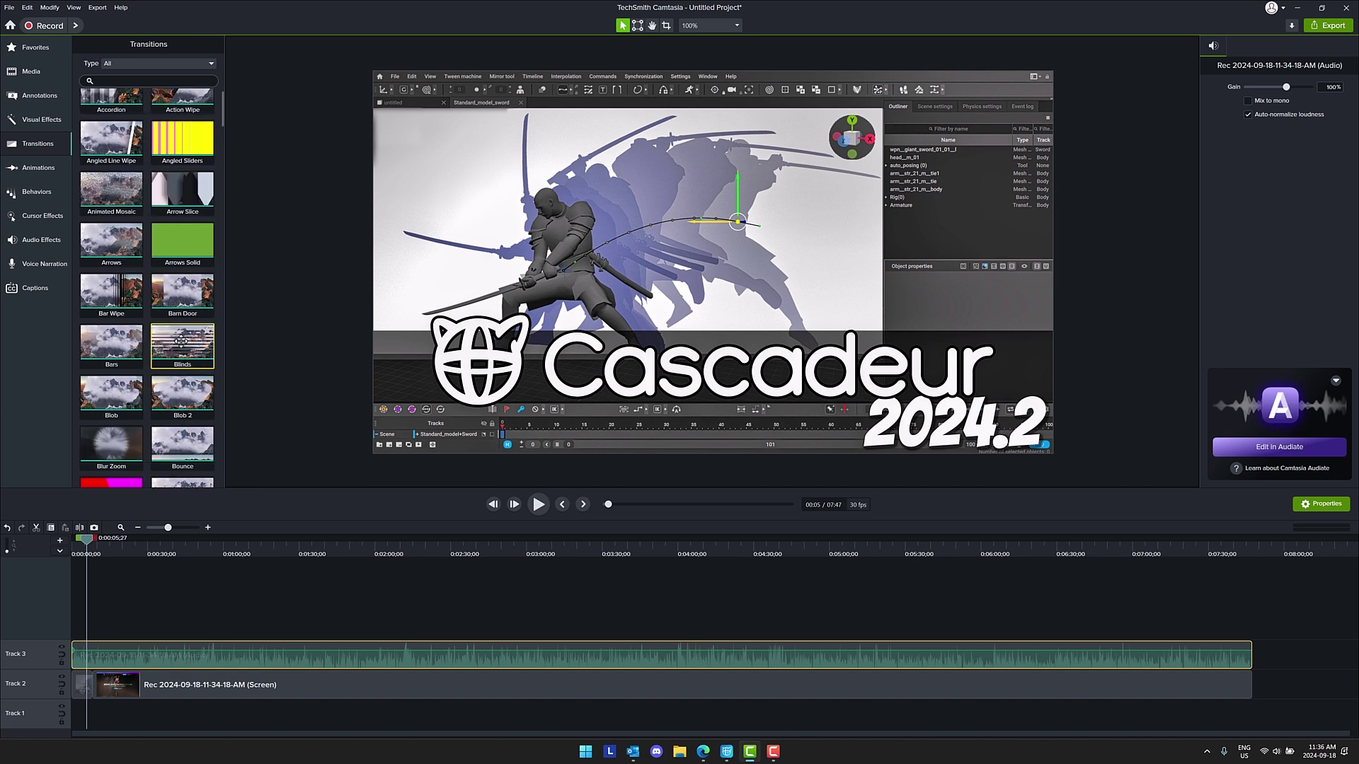
{"action": "left_click", "coordinate": [194, 528]}
{"action": "left_click", "coordinate": [364, 686]}
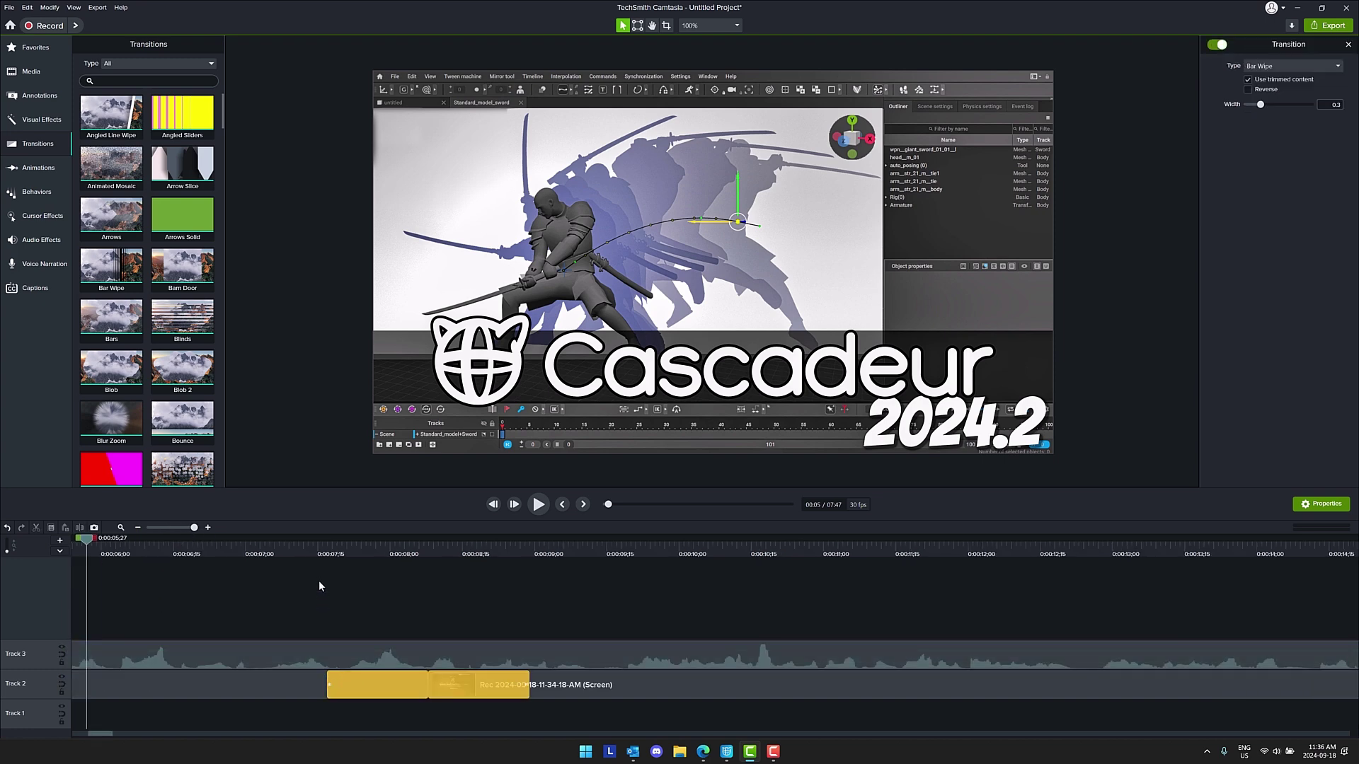
{"action": "left_click_drag", "start_coordinate": [314, 555], "coordinate": [597, 552]}
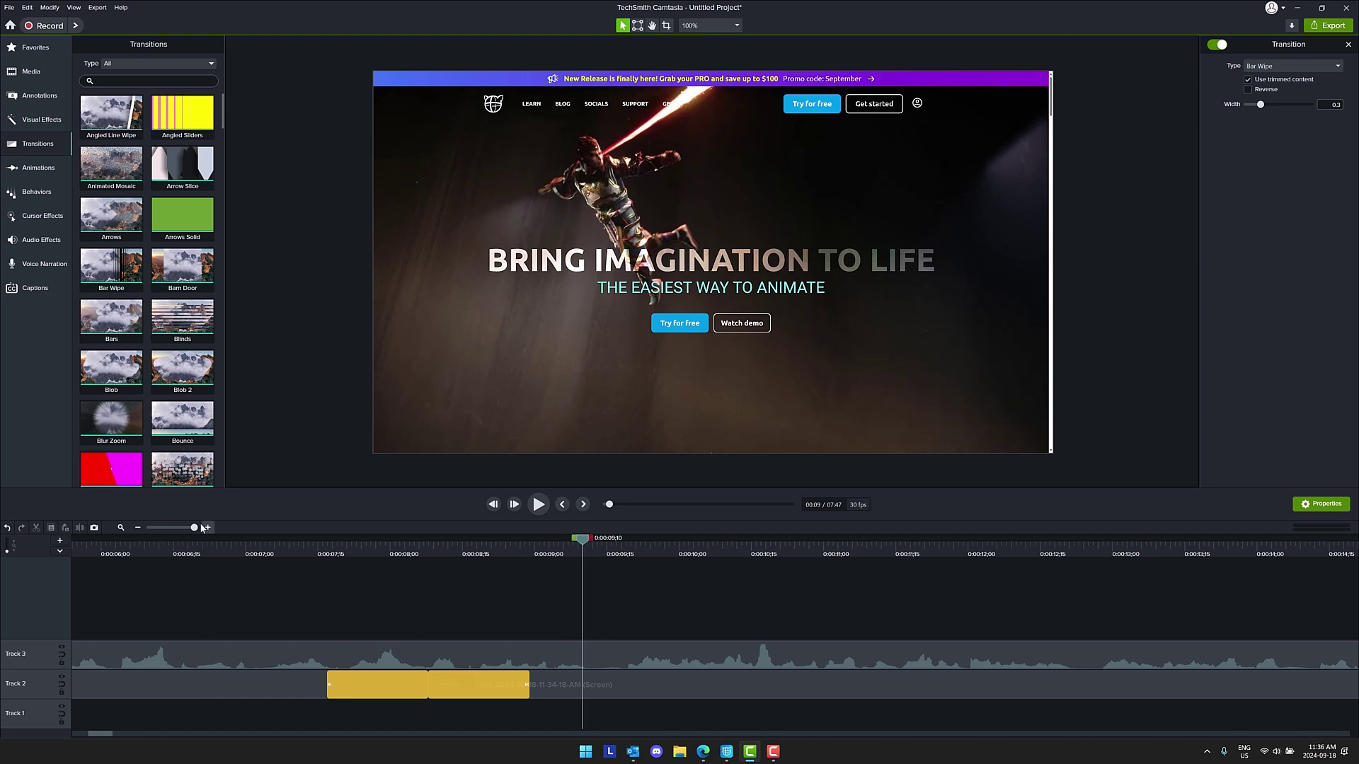
{"action": "left_click", "coordinate": [185, 528]}
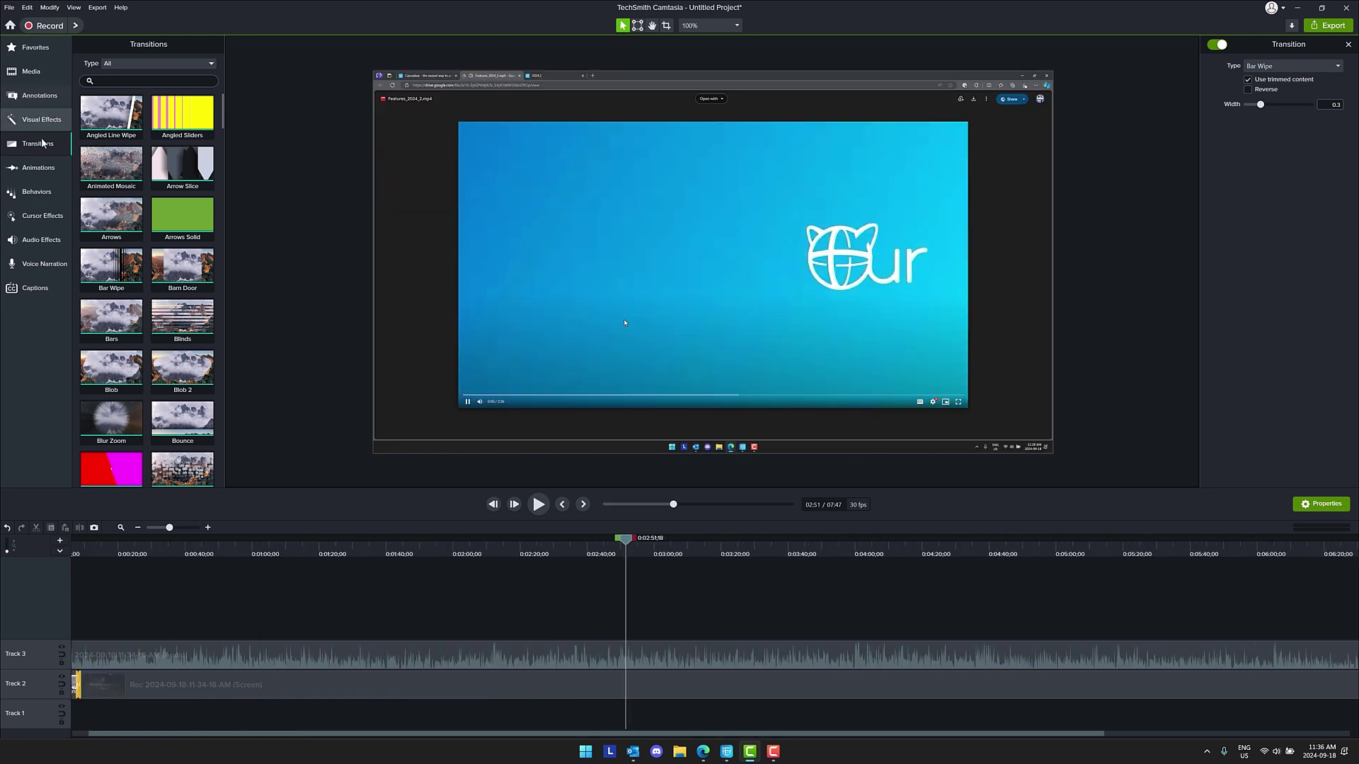
Apply a Zoom-n-Pan on the recording, zooming in to 64% and nudging the framing.
{"action": "left_click", "coordinate": [39, 168]}
{"action": "left_click_drag", "start_coordinate": [218, 146], "coordinate": [205, 134]}
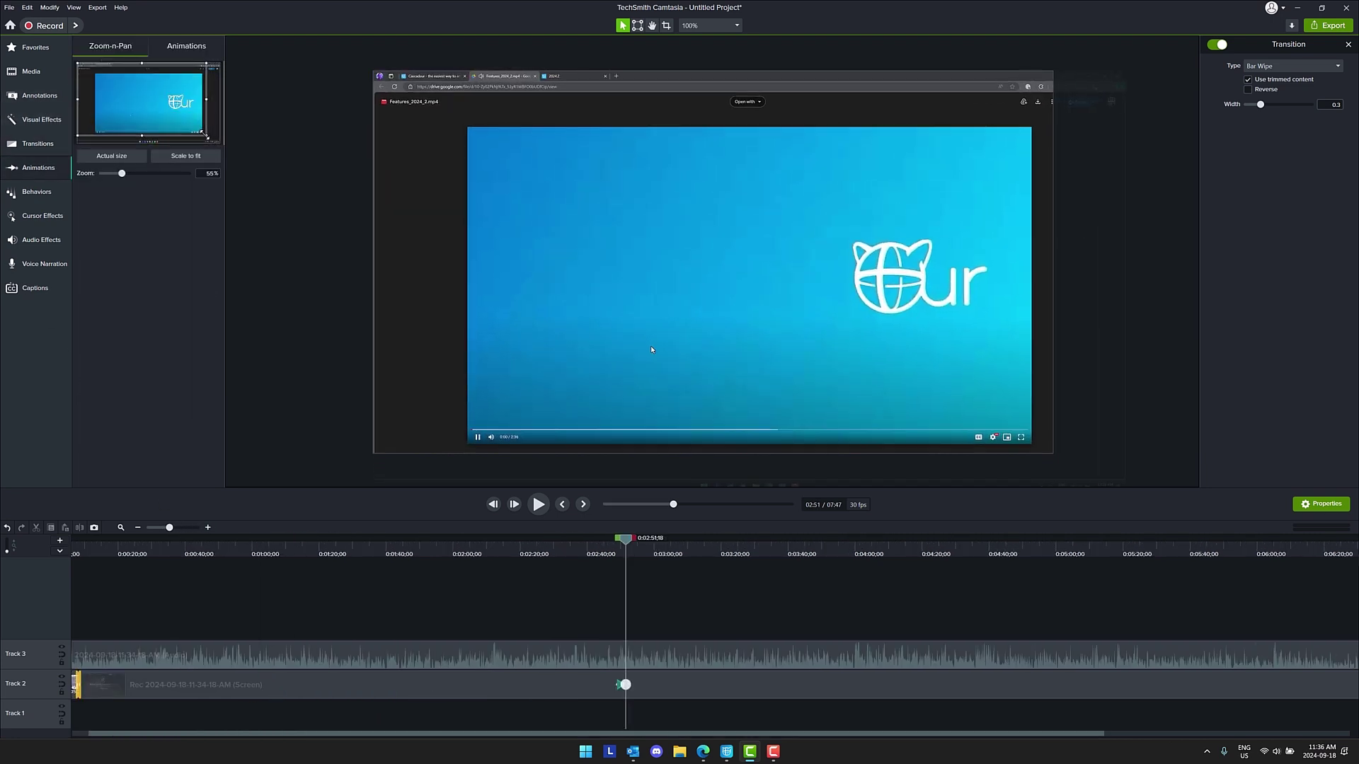
{"action": "left_click_drag", "start_coordinate": [87, 70], "coordinate": [93, 72]}
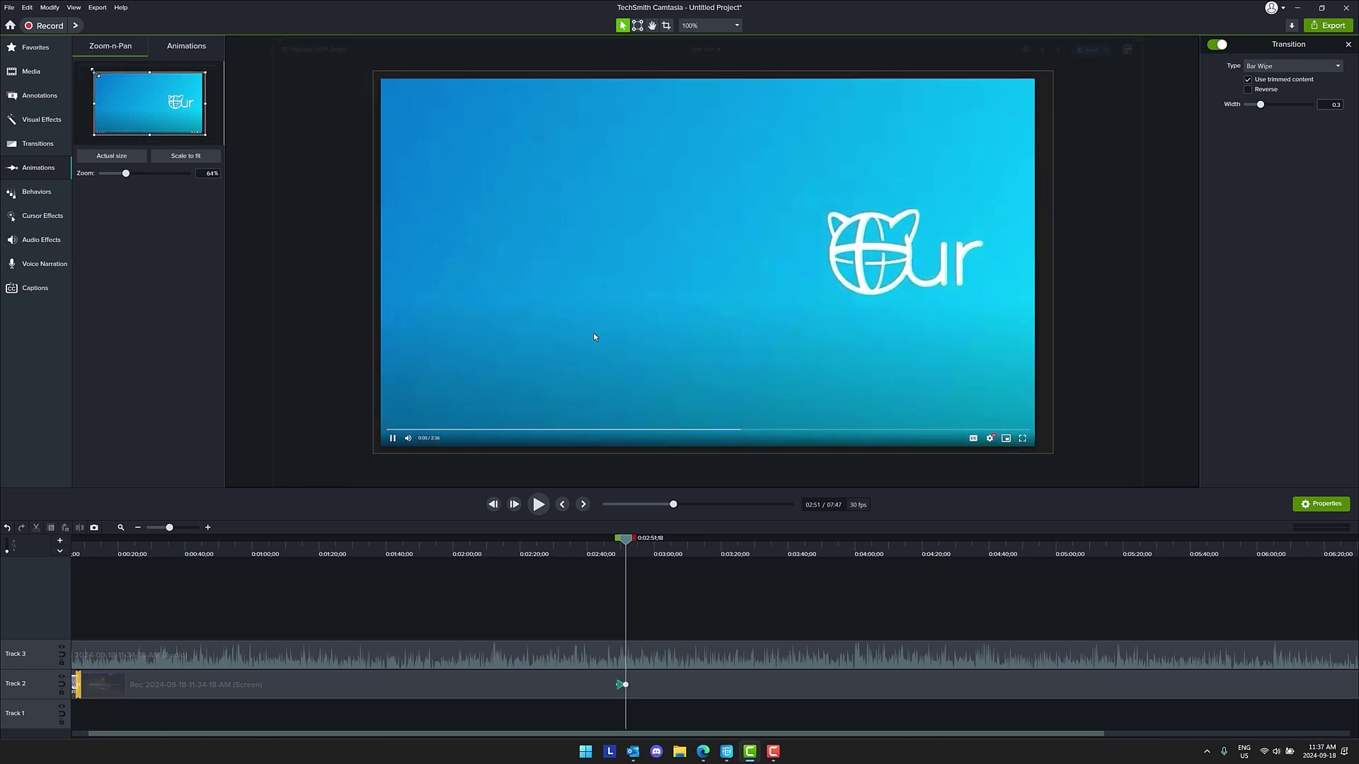
{"action": "left_click_drag", "start_coordinate": [123, 103], "coordinate": [121, 103]}
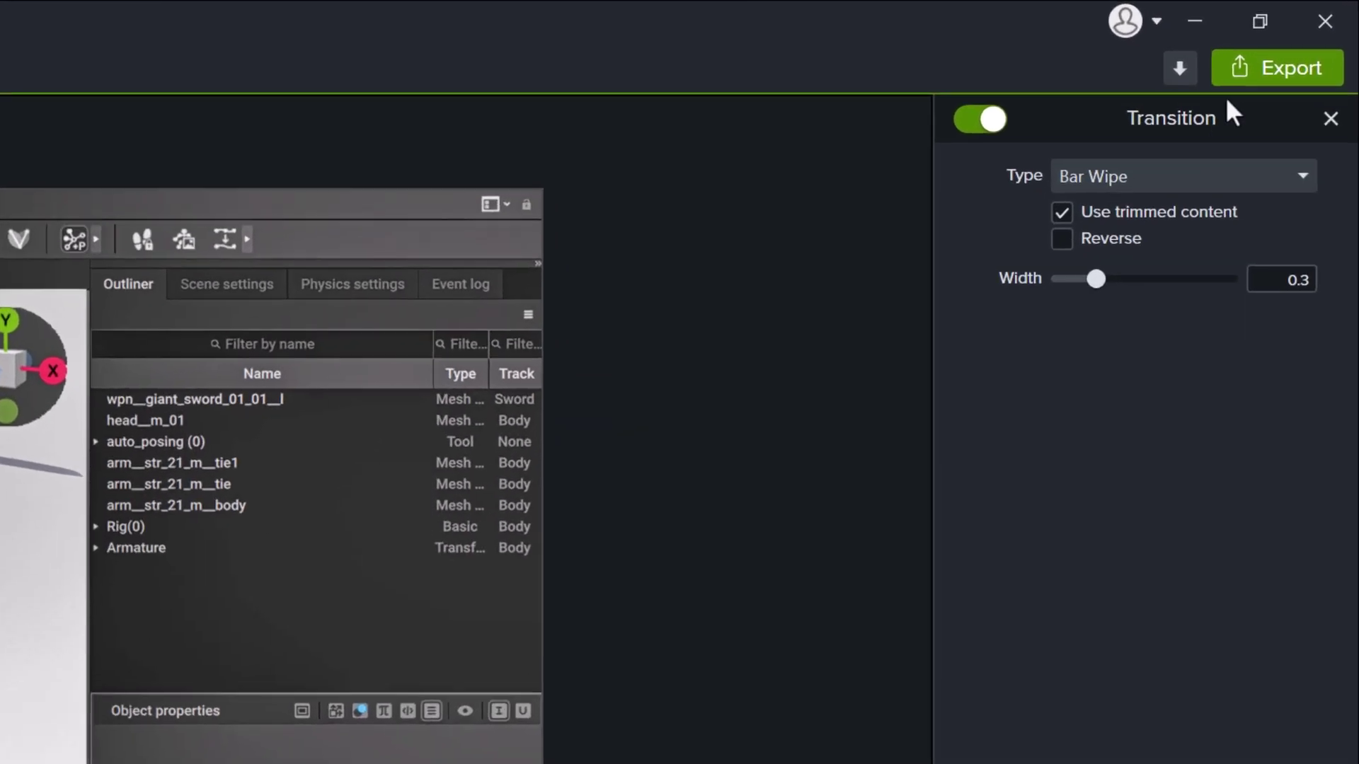
Start a local file export and review its Encoding and Audio settings.
{"action": "left_click", "coordinate": [1330, 25]}
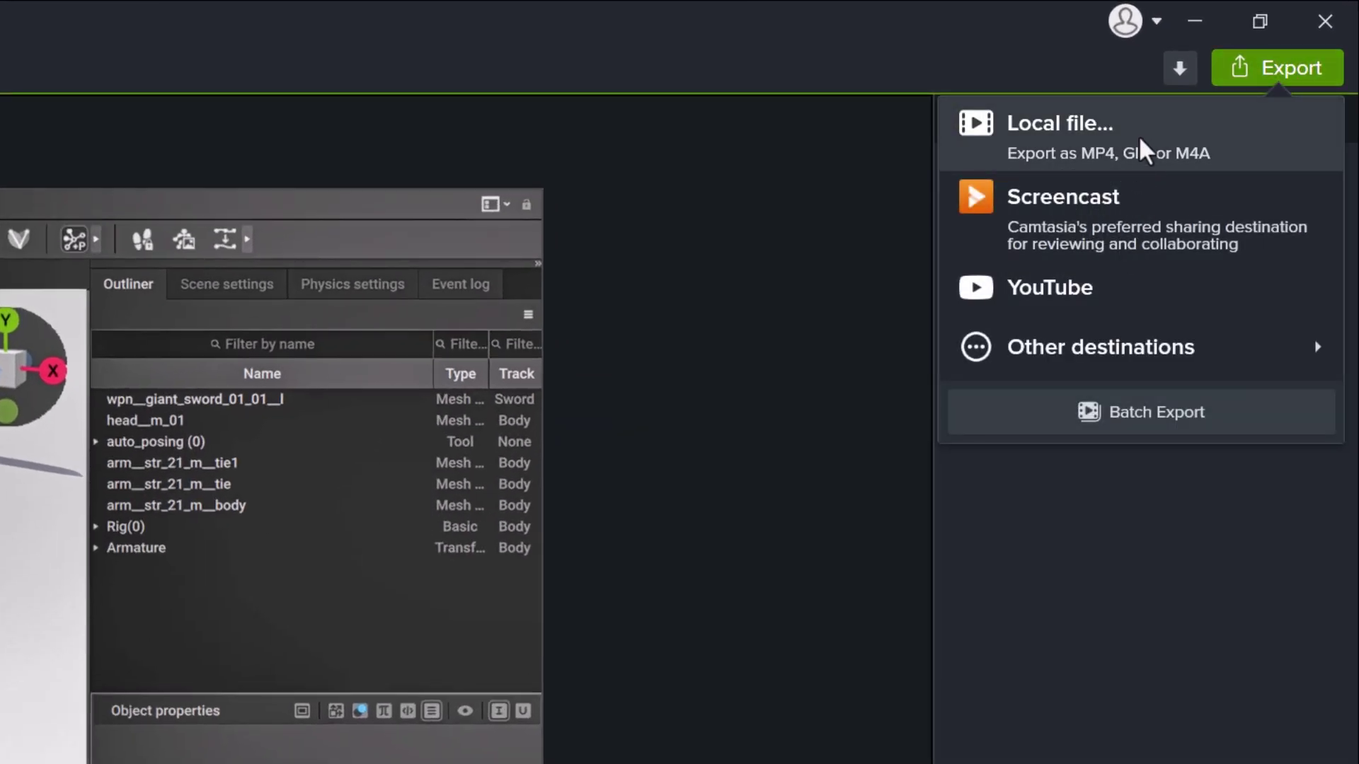
{"action": "left_click", "coordinate": [1143, 148]}
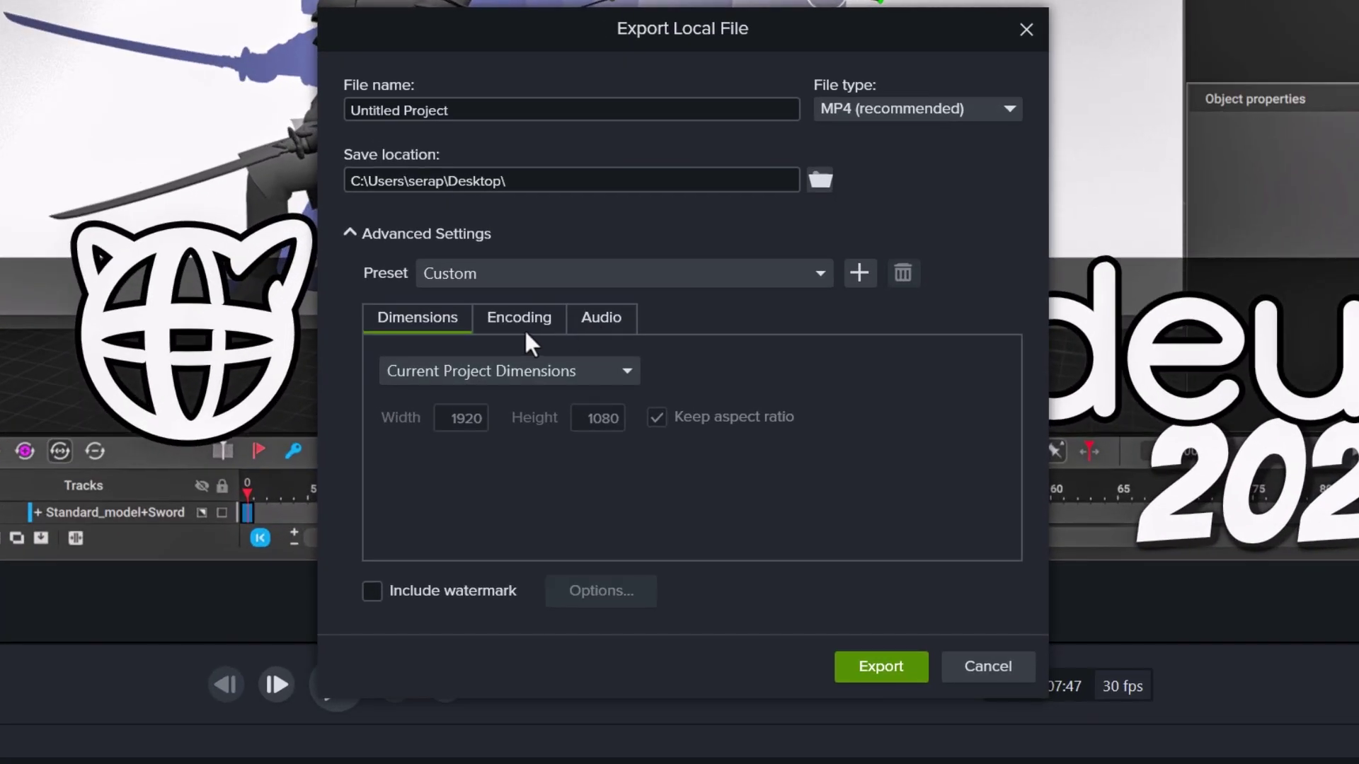
{"action": "left_click", "coordinate": [549, 317]}
{"action": "left_click", "coordinate": [602, 318]}
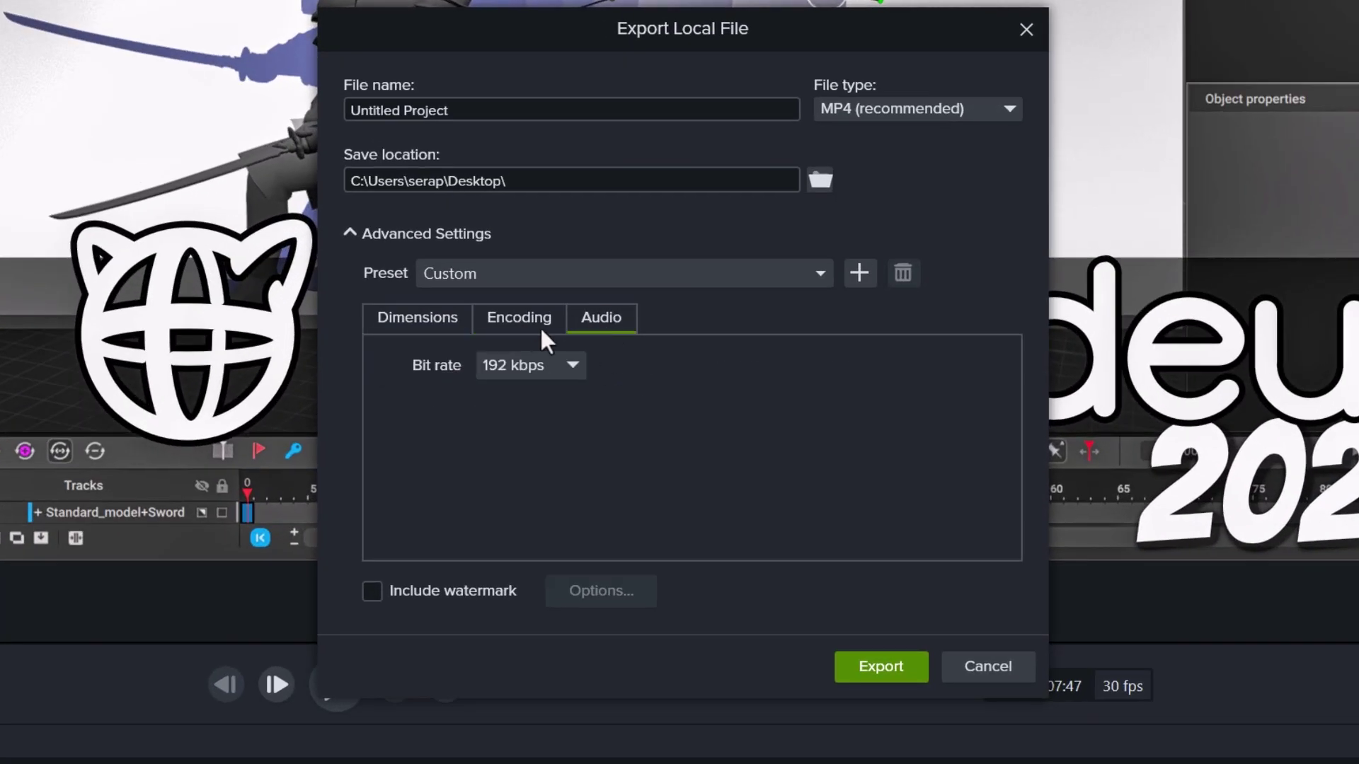
{"action": "left_click", "coordinate": [539, 322]}
{"action": "left_click", "coordinate": [423, 316]}
Keep Current Project Dimensions, confirm 192 kbps audio, and name the output Cascadeur2024.
{"action": "left_click", "coordinate": [553, 369]}
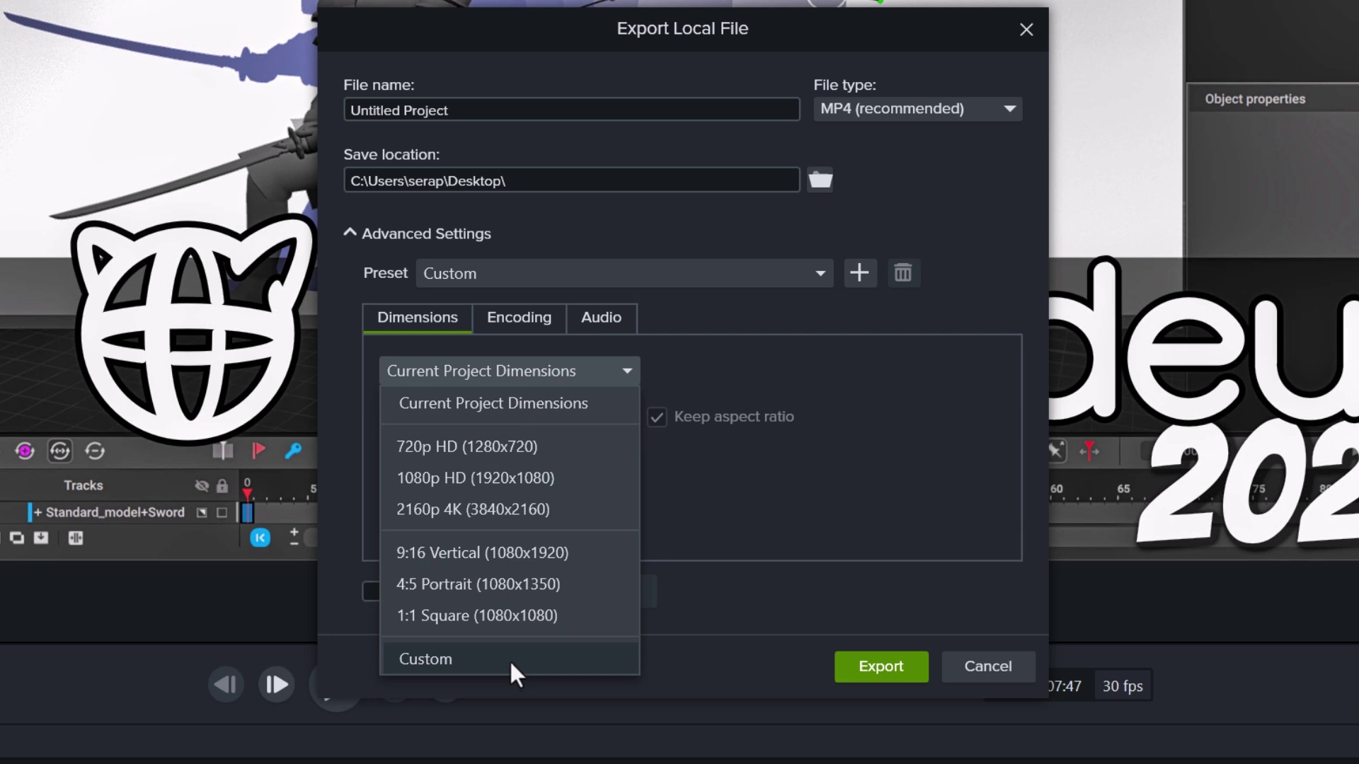
{"action": "left_click", "coordinate": [770, 596]}
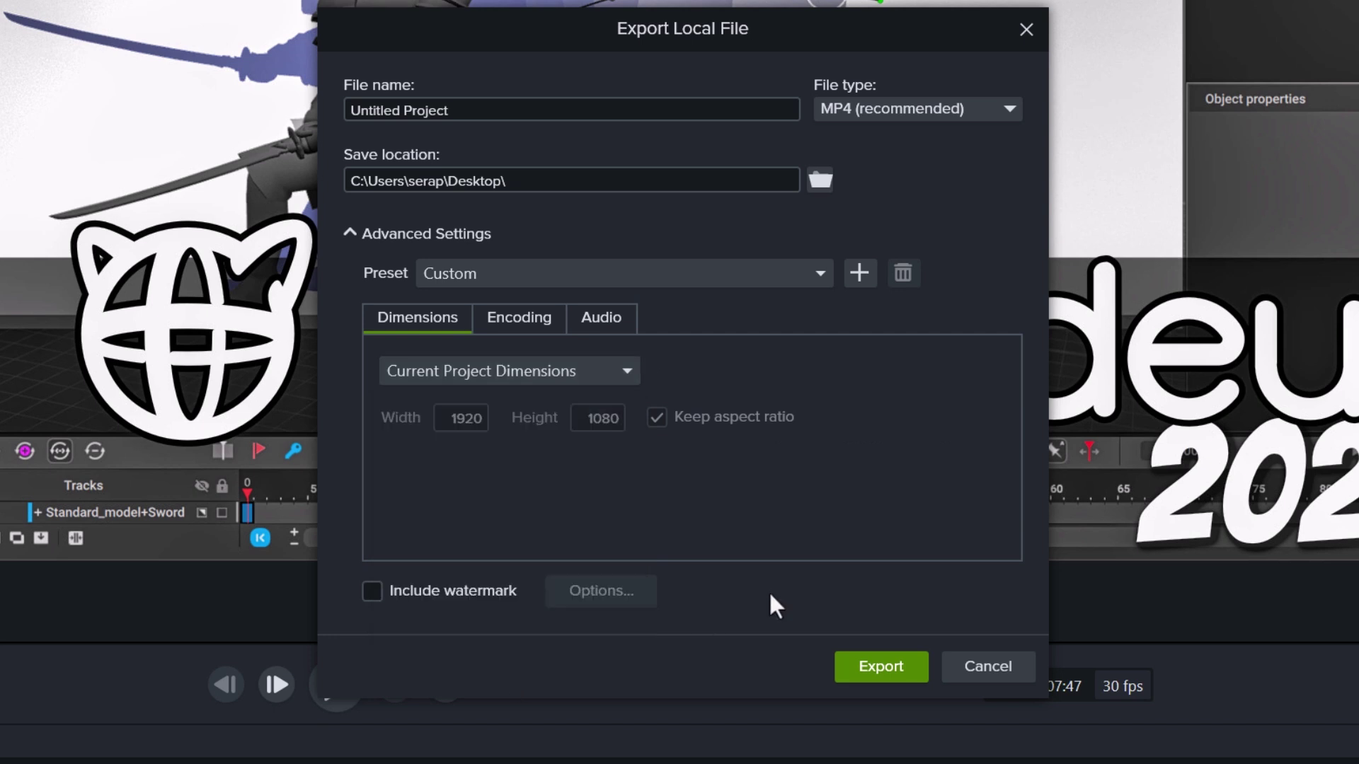
{"action": "left_click", "coordinate": [511, 316]}
{"action": "left_click", "coordinate": [599, 312]}
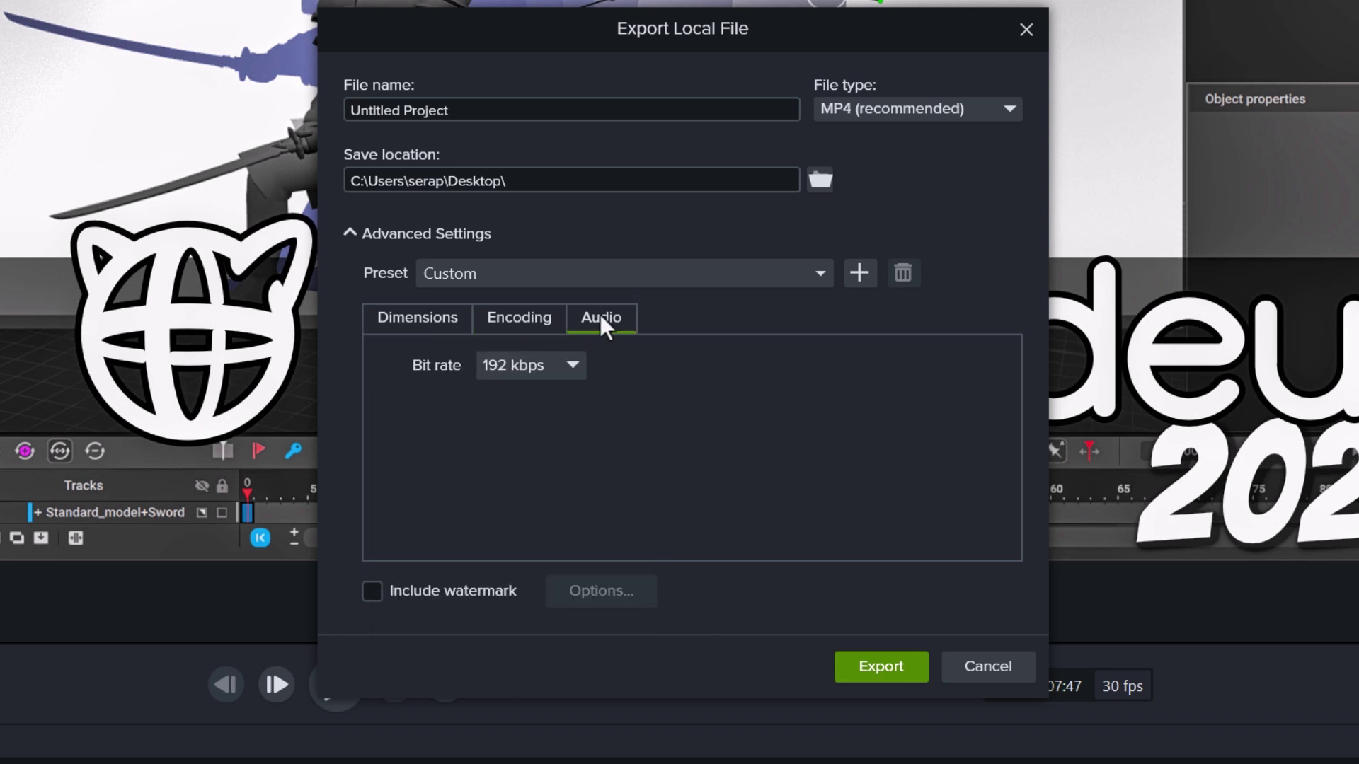
{"action": "left_click", "coordinate": [488, 118]}
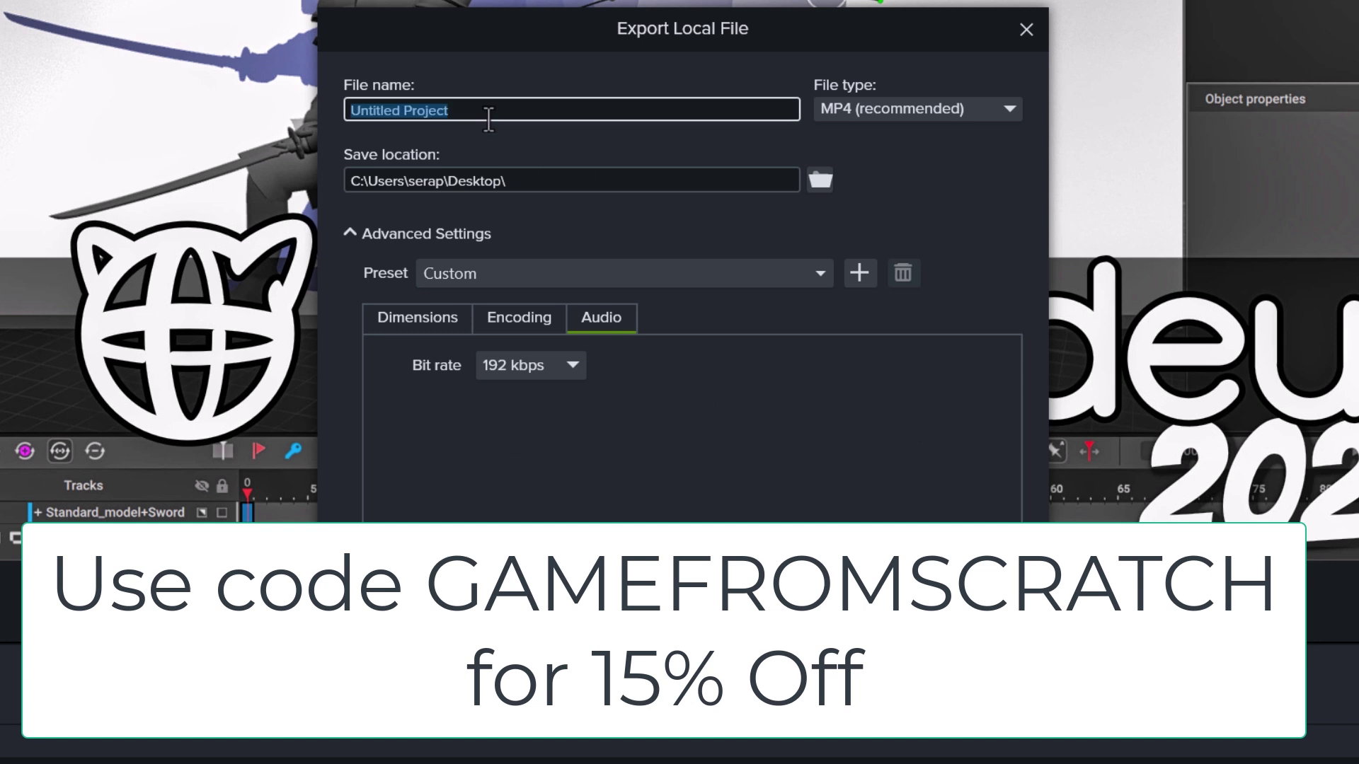
{"action": "type", "text": "Cascadeur2024"}
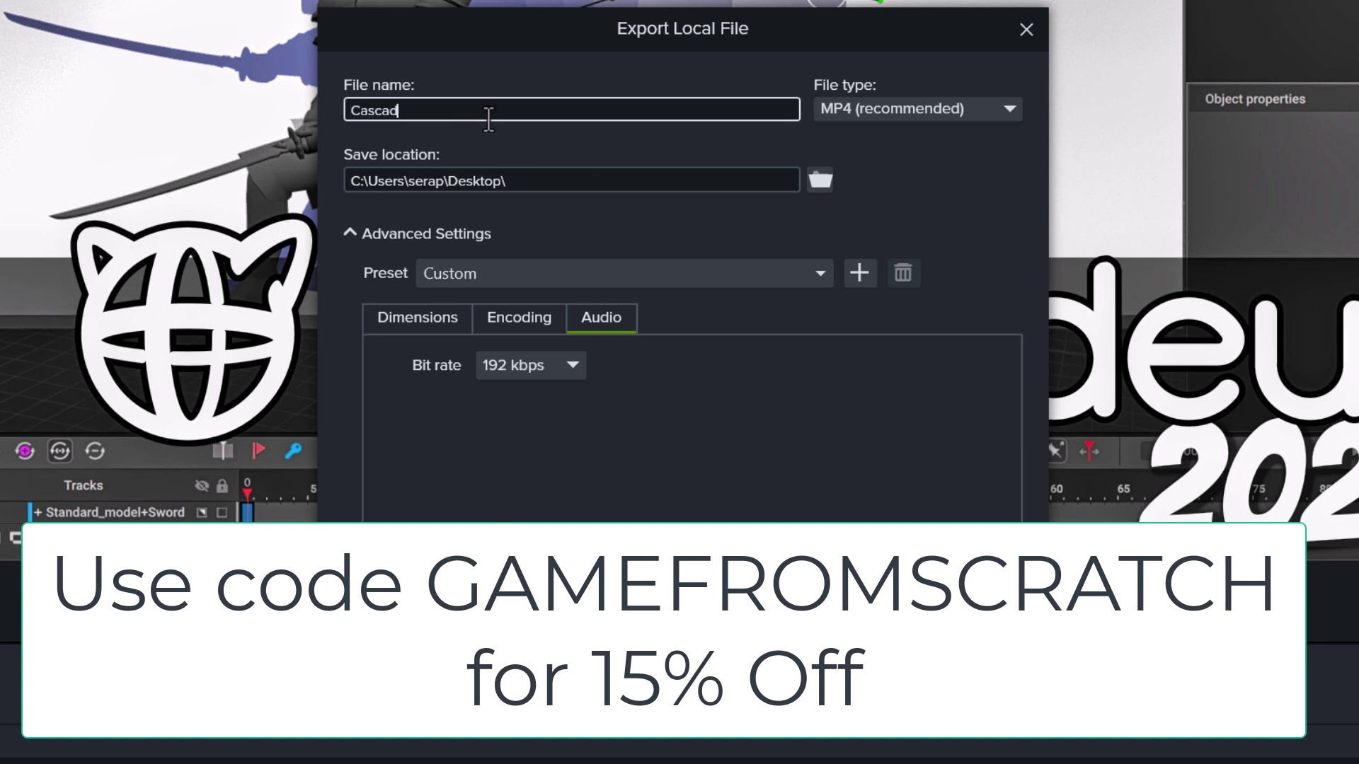